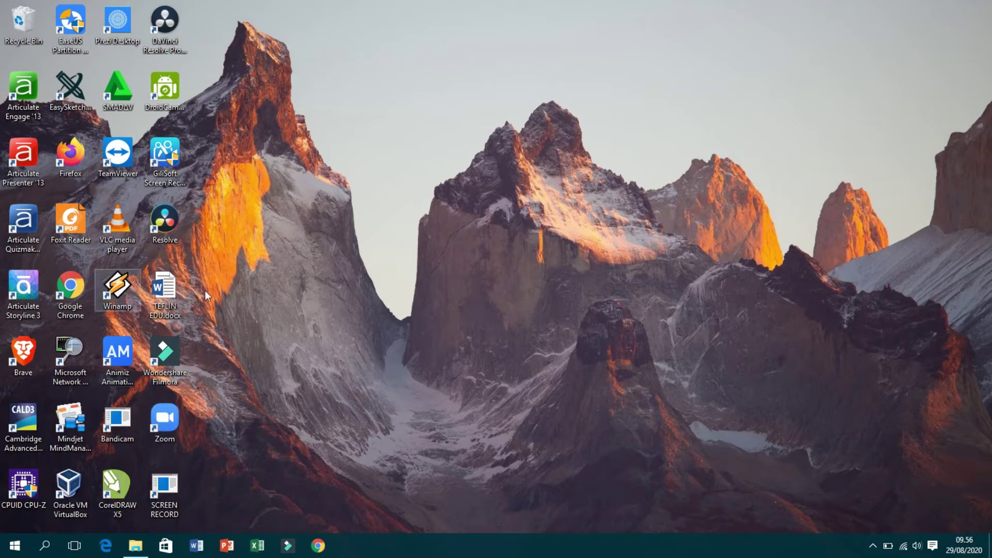
Open Chrome, search Google for "zoom" and download Zoom Client for Meetings from Zoom's Download Center.
double_click(84, 303)
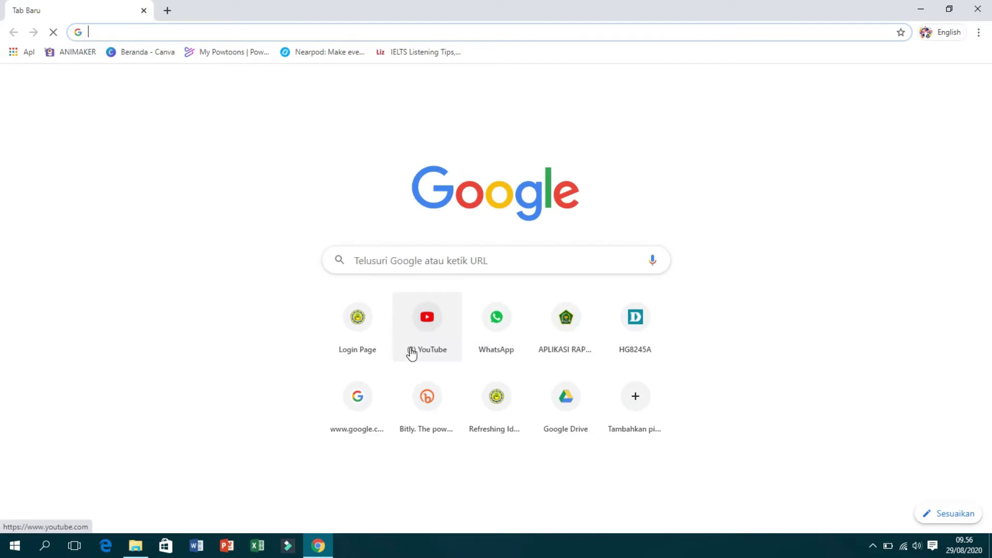
type("zoom")
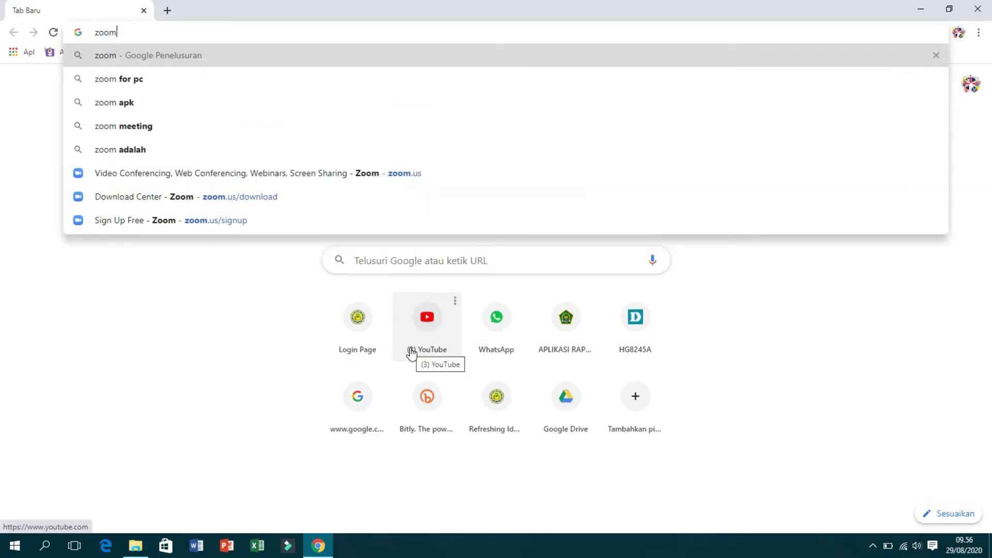
key("Return")
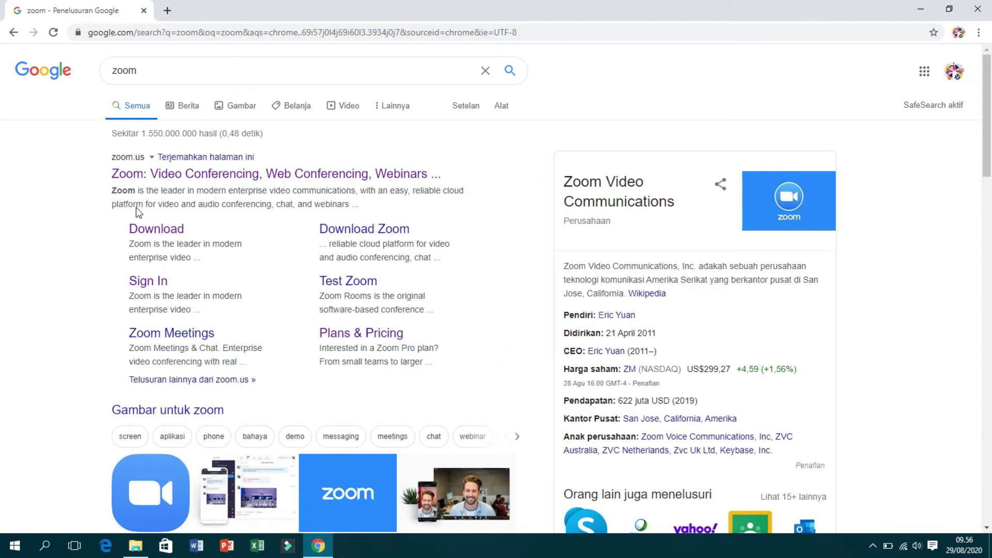
left_click(164, 229)
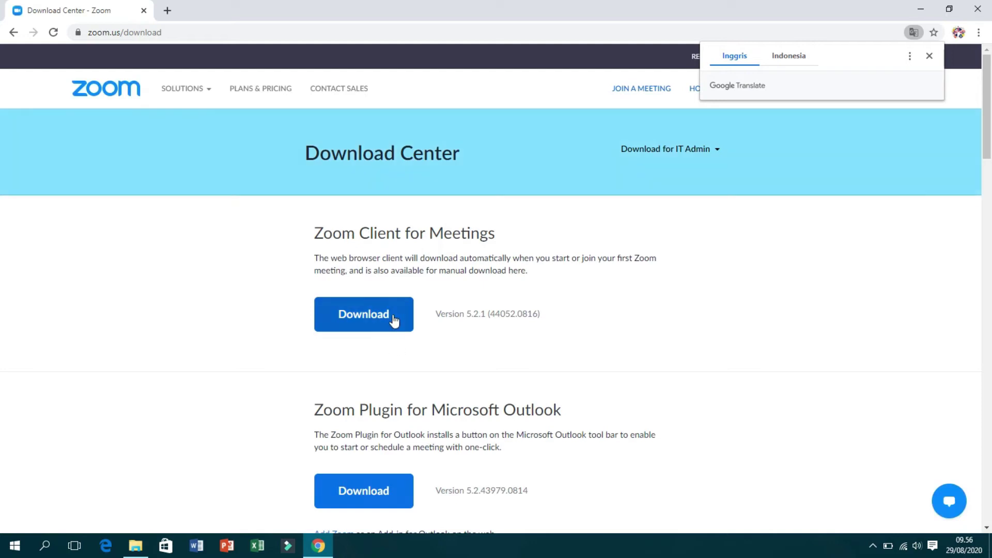
left_click(364, 315)
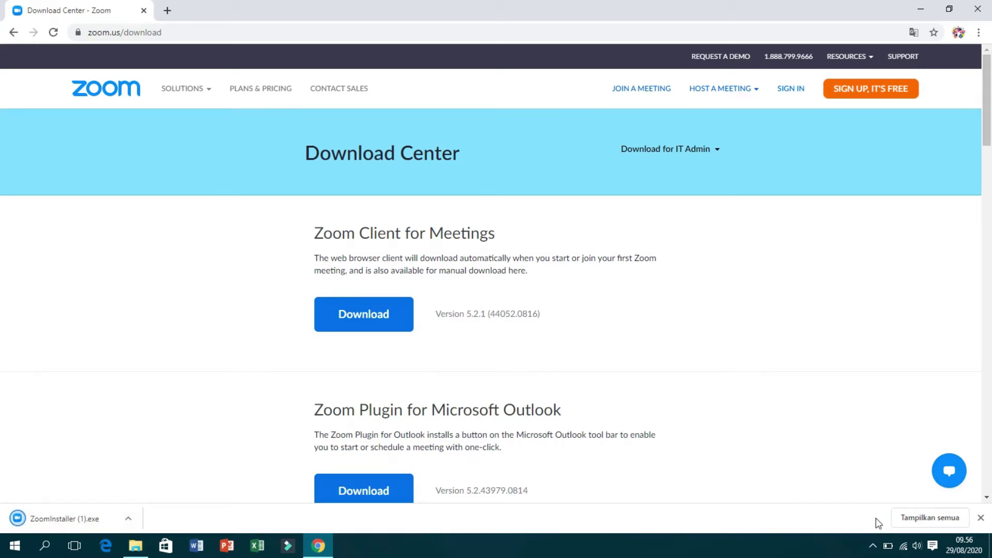
Run the downloaded ZoomInstaller (1).exe, minimize the browser and start signing in to Zoom.
left_click(909, 518)
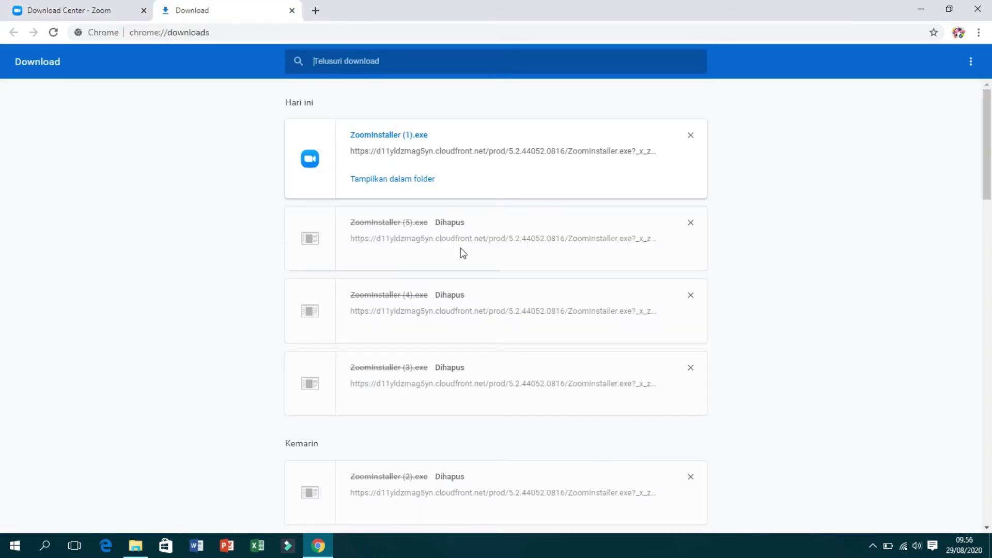
left_click(395, 136)
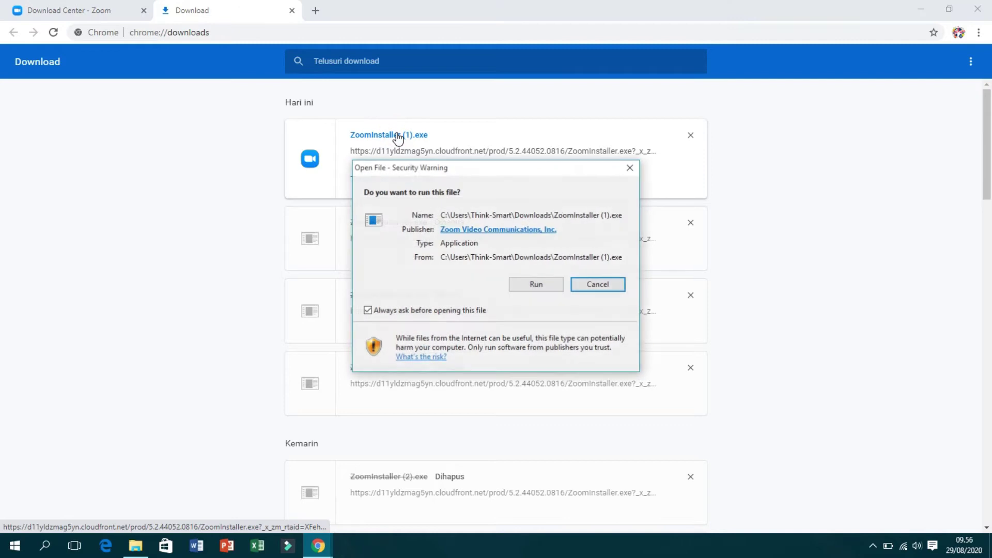
left_click(535, 284)
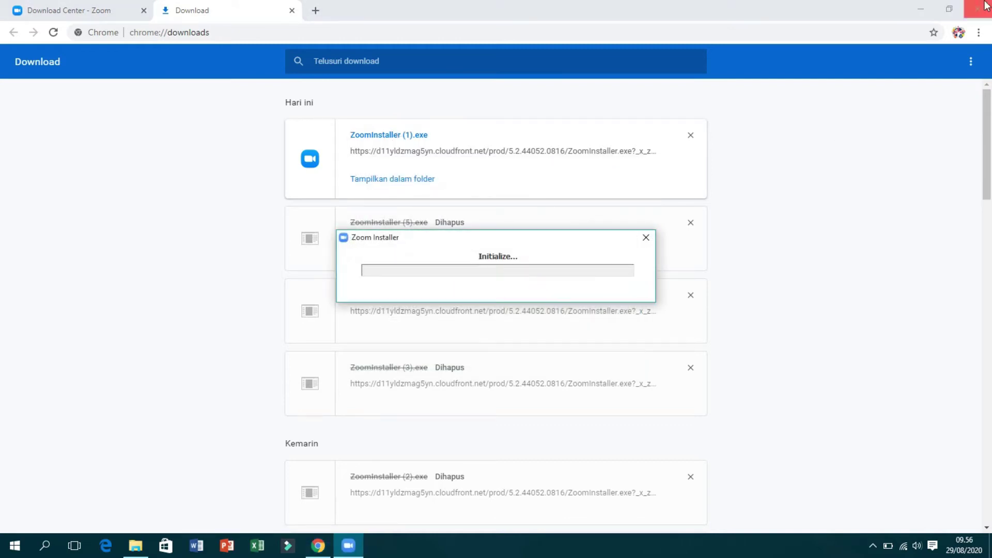
left_click(922, 10)
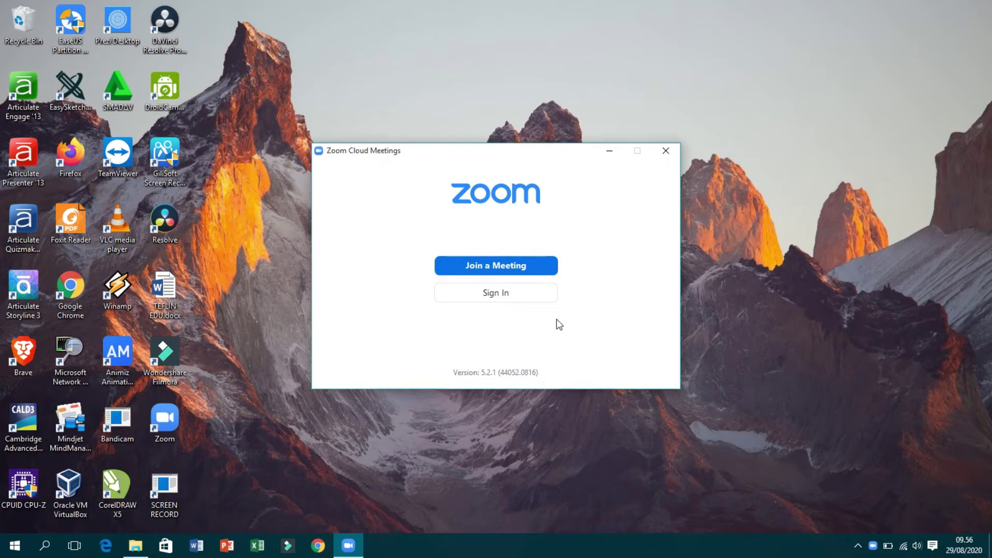
left_click(505, 294)
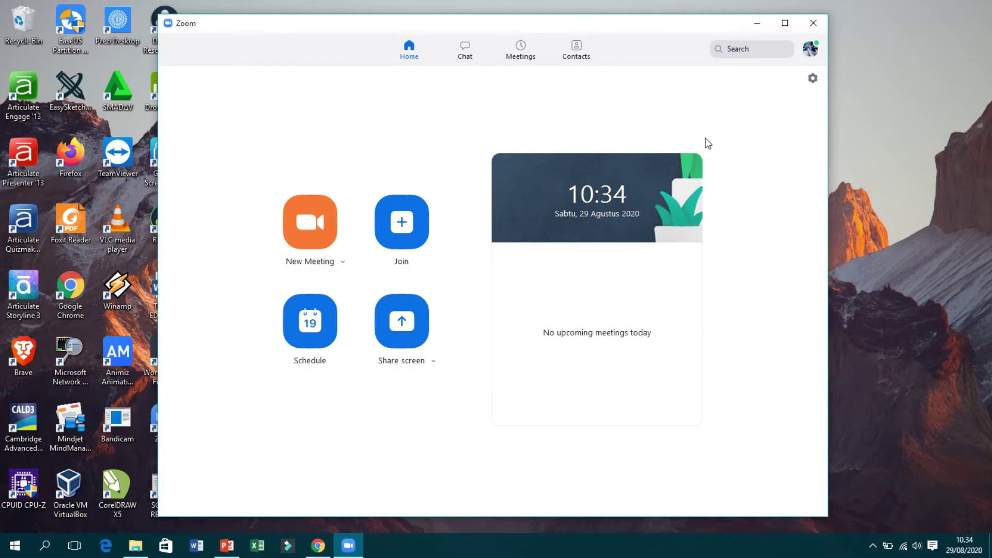
Examine the profile menu for the account's plan type and status options, then close it.
left_click(809, 54)
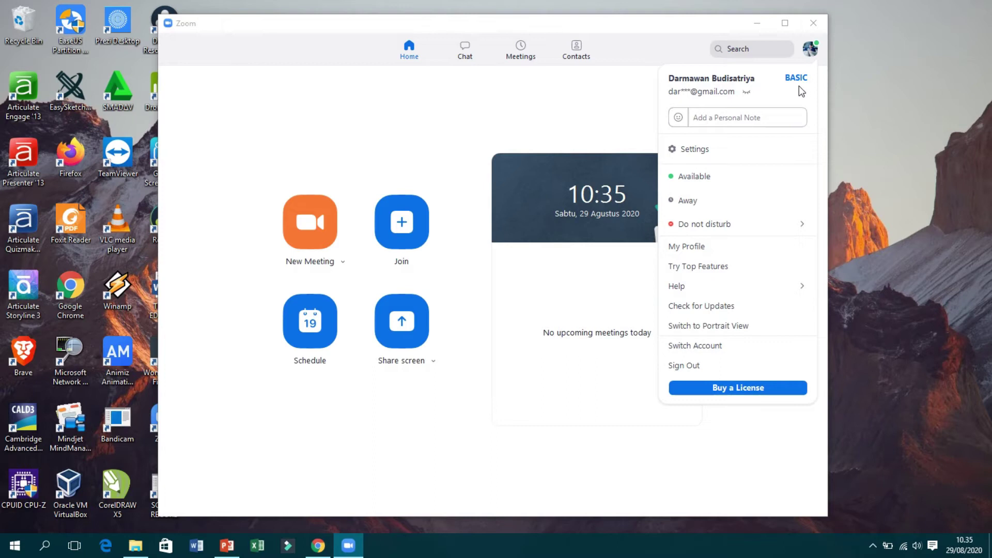
mouse_move(804, 77)
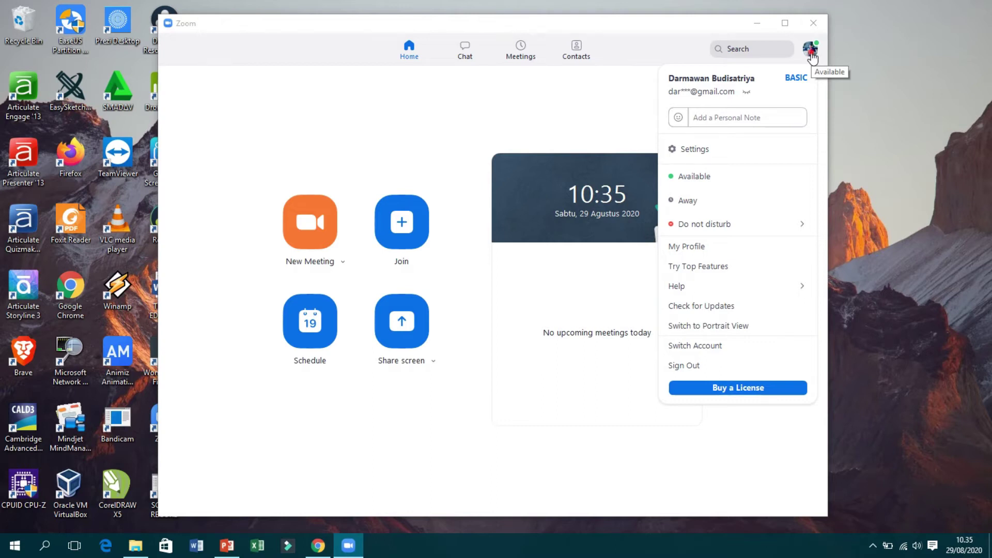
left_click(458, 125)
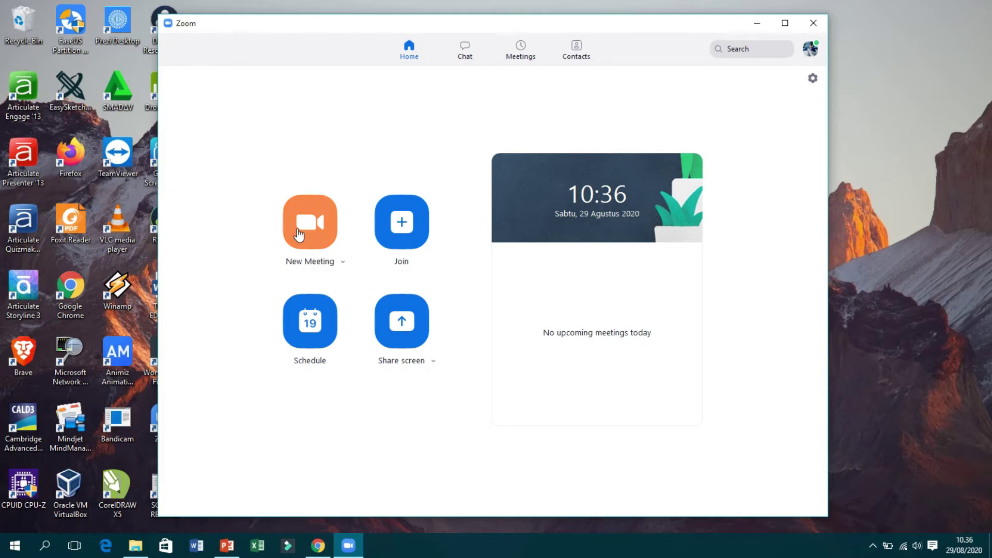
Look over the fields and options for joining a meeting, then close the dialog without joining.
left_click(414, 237)
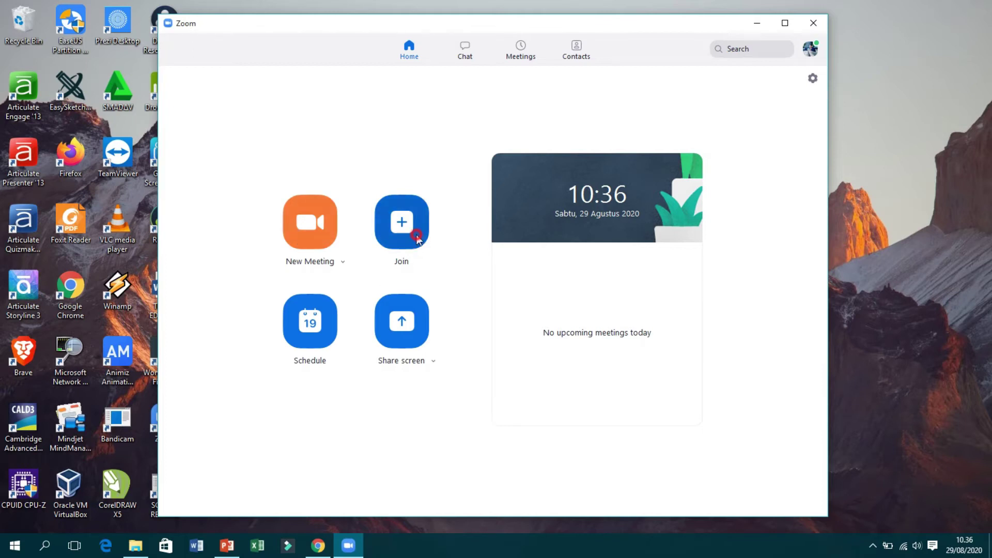
left_click_drag(536, 164, 554, 121)
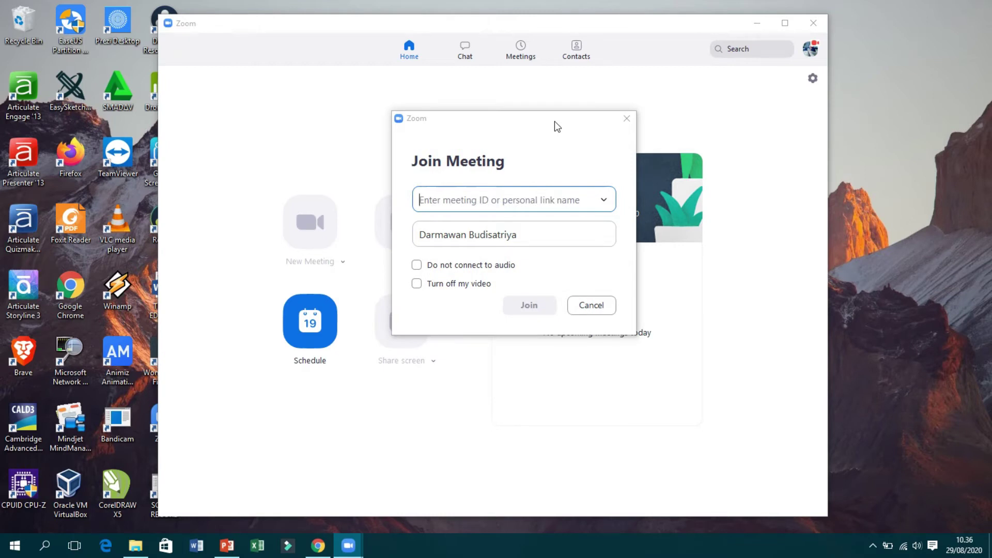
left_click(625, 120)
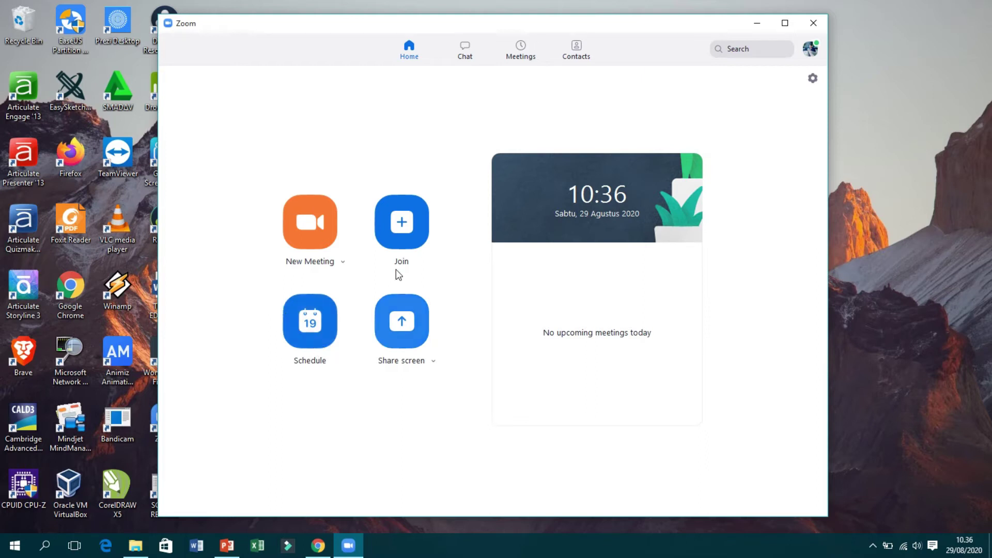
Start scheduling a meeting and replace its topic with "Introduction / perkenalan".
left_click(316, 335)
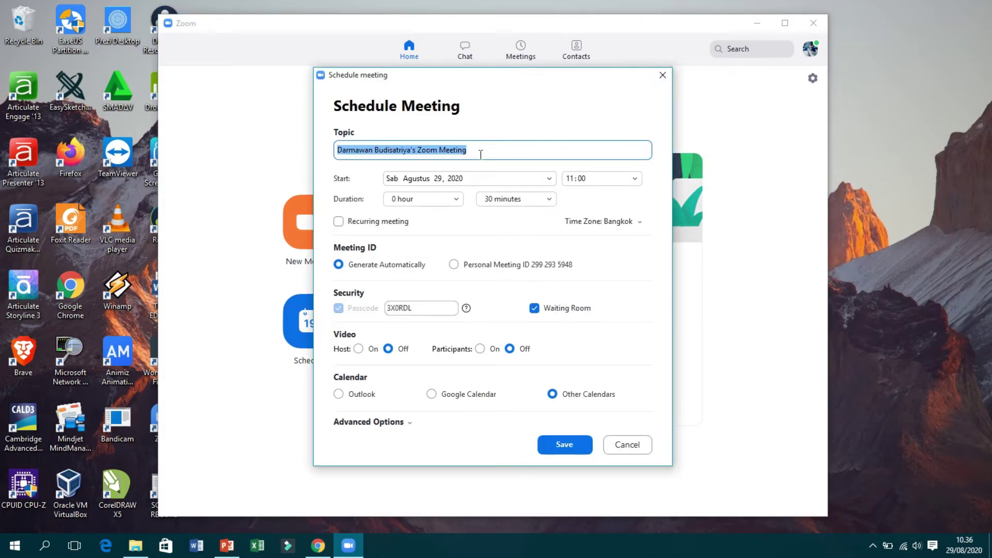
left_click_drag(482, 151, 259, 154)
type("Int")
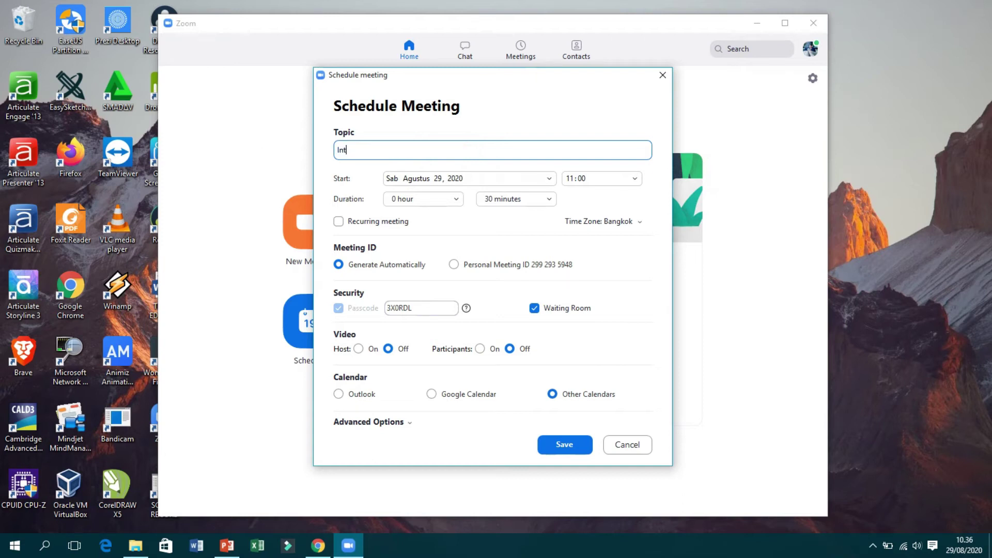
type("roduction / perkenalan")
Set the meeting's start to September 3, 2020 at 9:45.
left_click(490, 181)
left_click(542, 202)
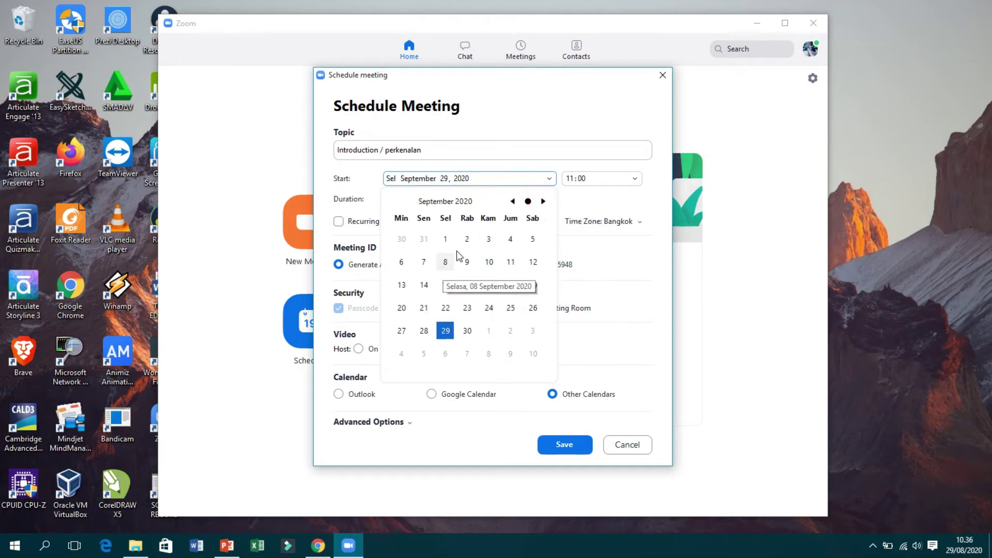
left_click(484, 239)
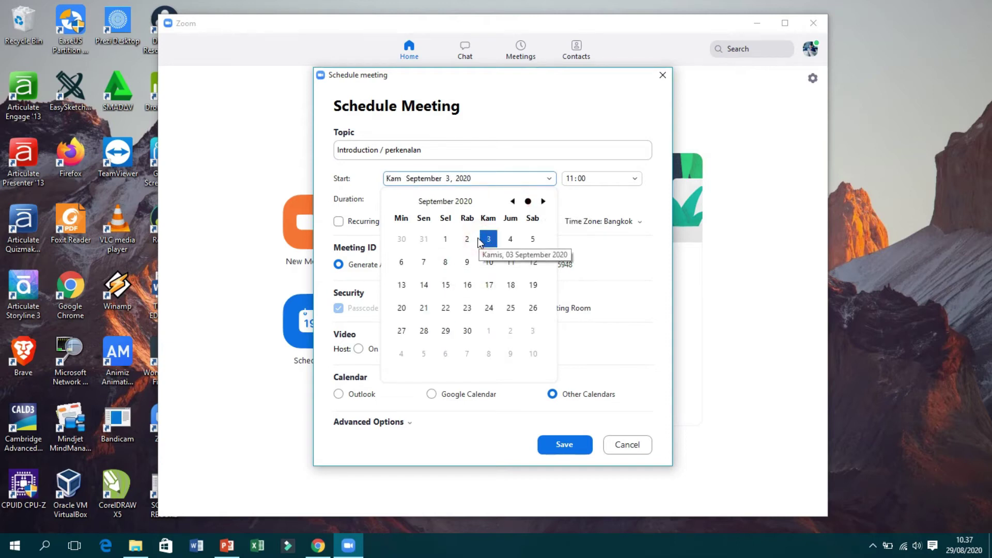
left_click(475, 243)
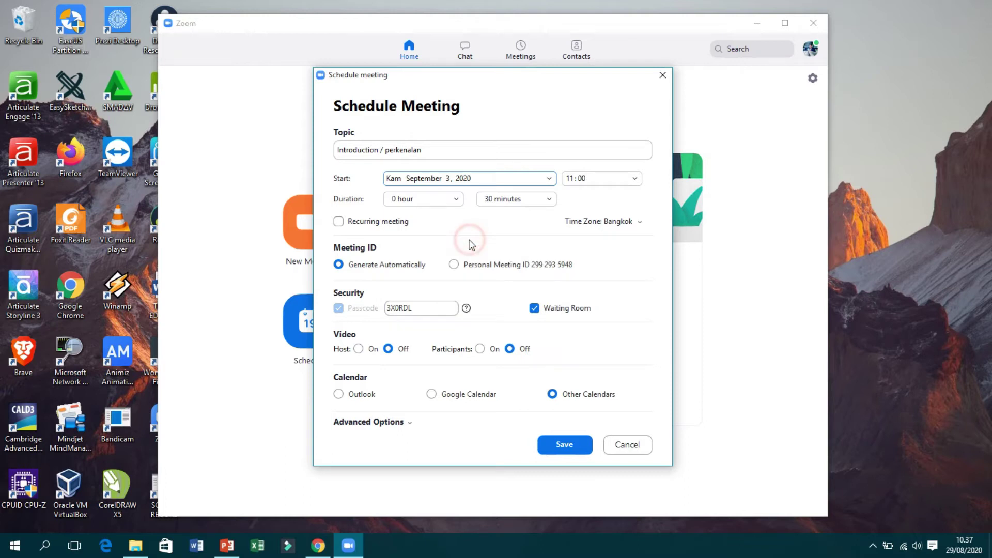
left_click(617, 181)
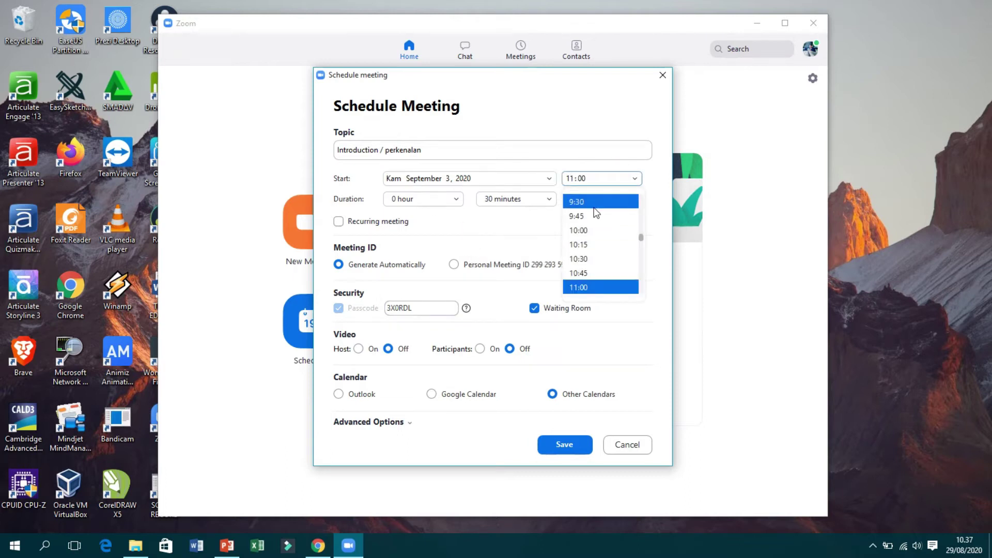
left_click(594, 215)
Set the meeting's duration to 45 minutes and its time zone to Jakarta.
left_click(531, 203)
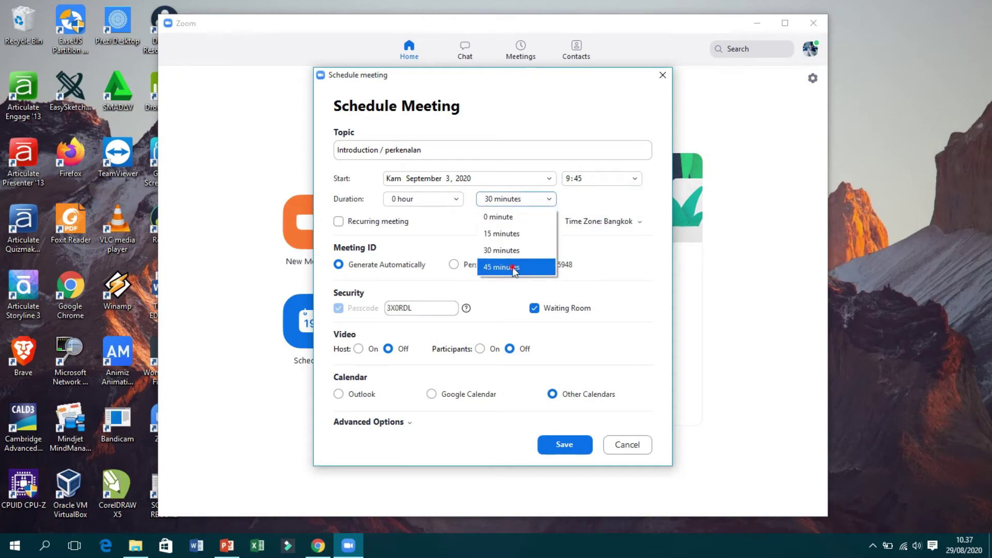
left_click(513, 269)
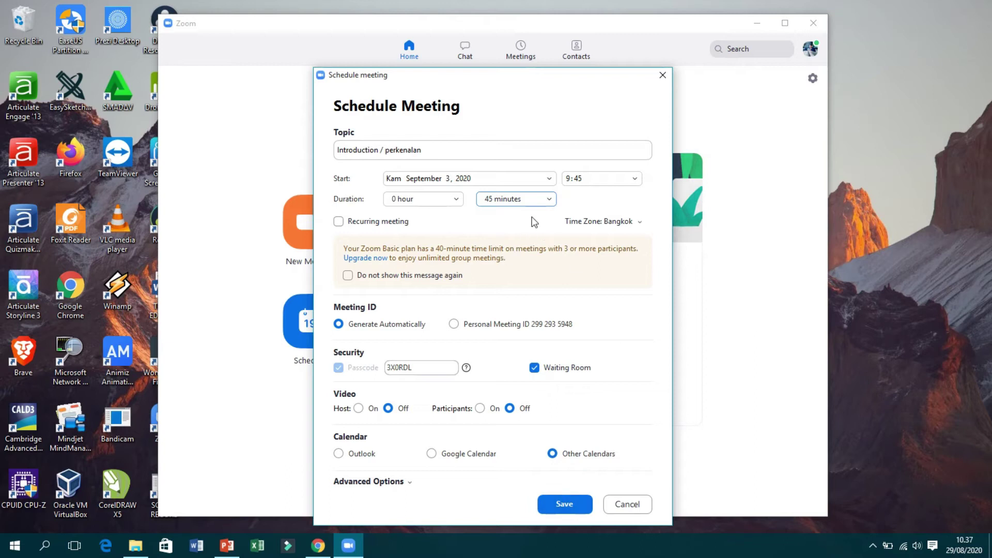
left_click(549, 200)
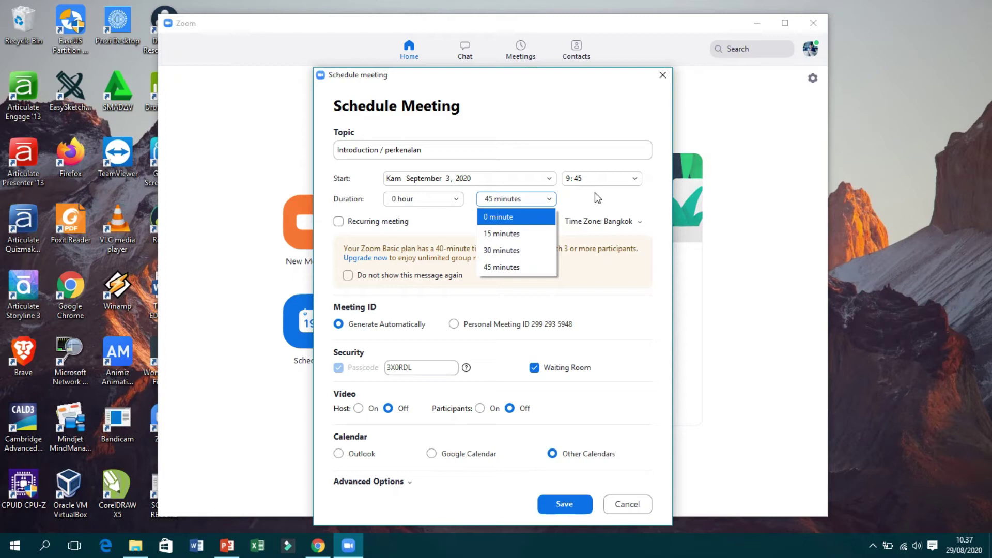
left_click(601, 205)
left_click(635, 222)
left_click(619, 274)
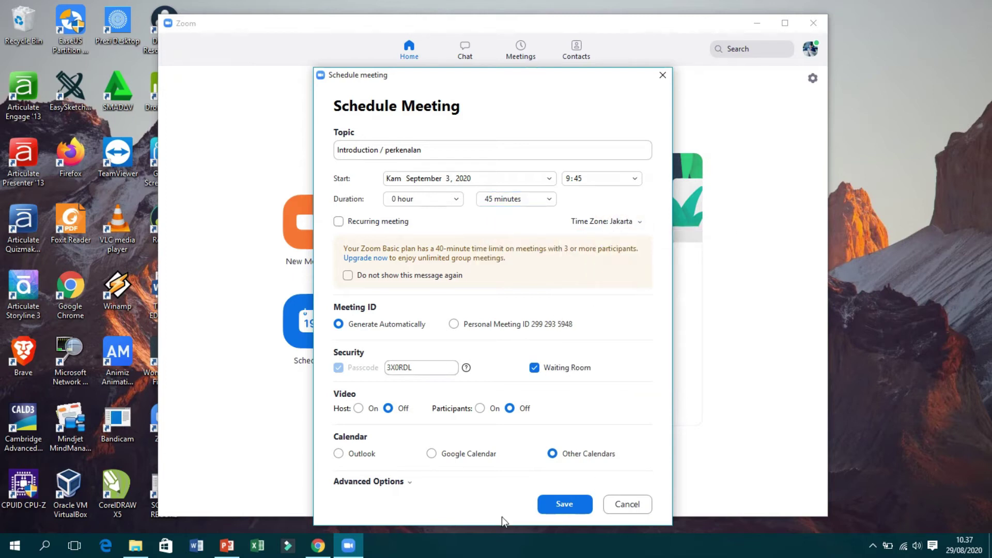
Turn on video for both the host and the participants of the scheduled meeting.
left_click(545, 84)
left_click_drag(543, 75, 546, 35)
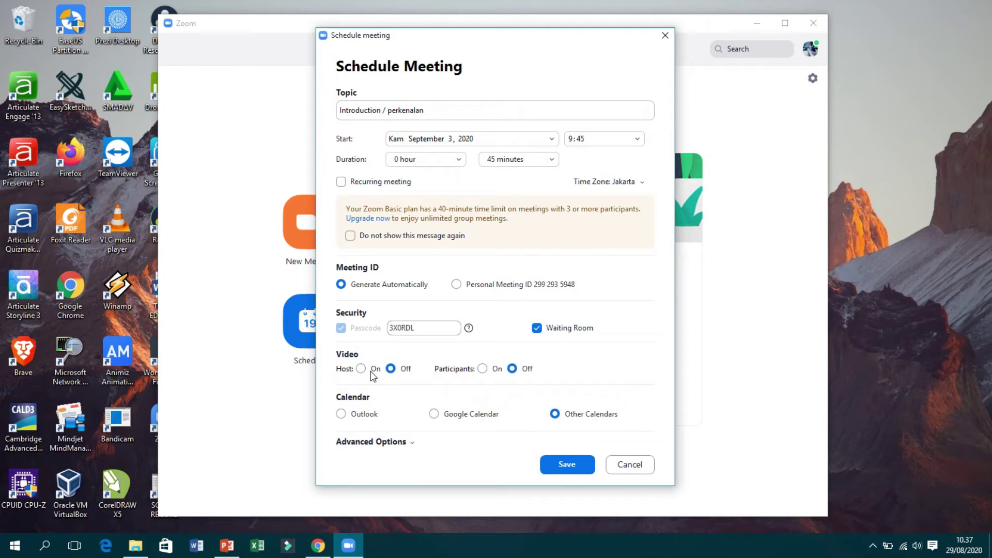
left_click(361, 369)
left_click(482, 368)
Reveal the advanced meeting options, disable the waiting room and save the scheduled meeting.
left_click(408, 442)
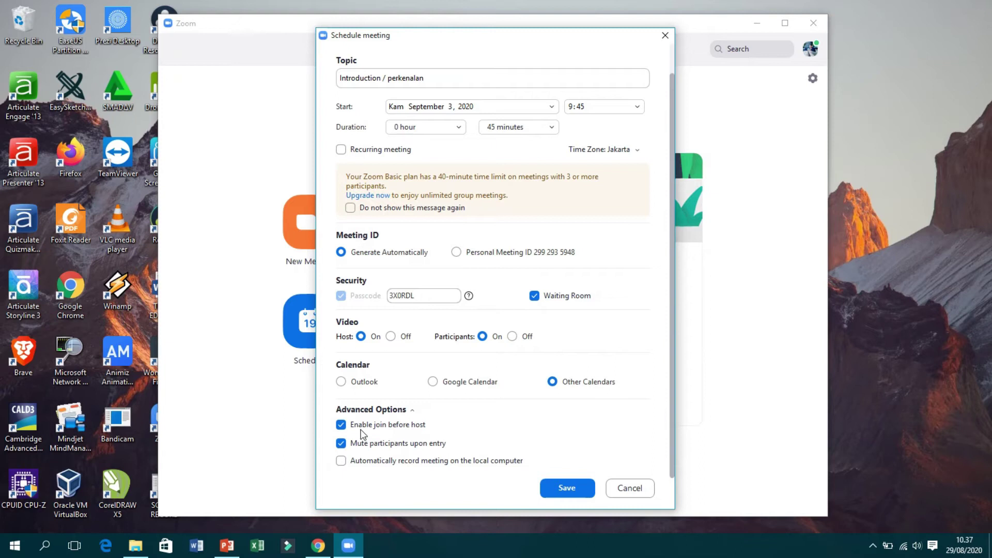
left_click(534, 296)
left_click(568, 489)
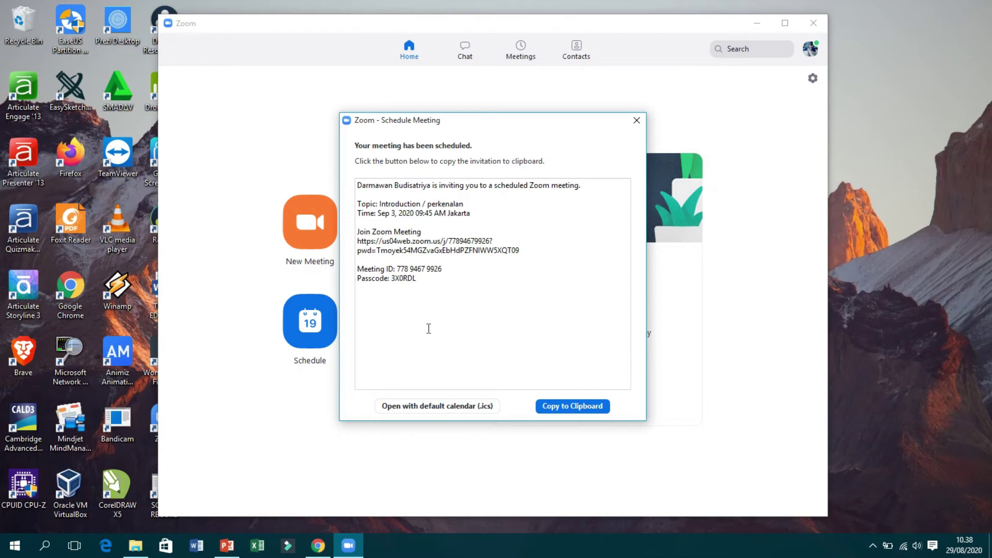
Copy the meeting invitation with its join link and passcode, and paste it into a new blank Word document.
left_click(579, 407)
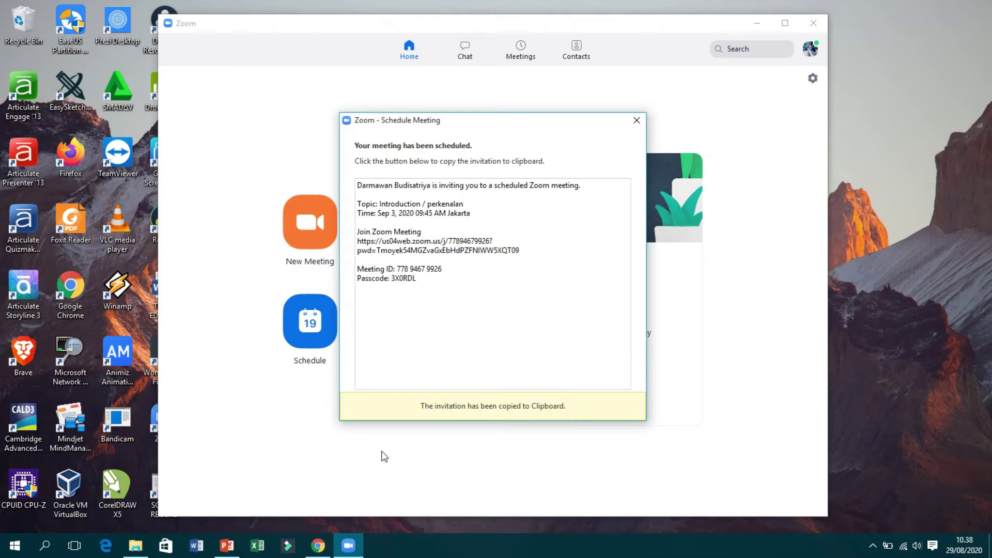
left_click(195, 546)
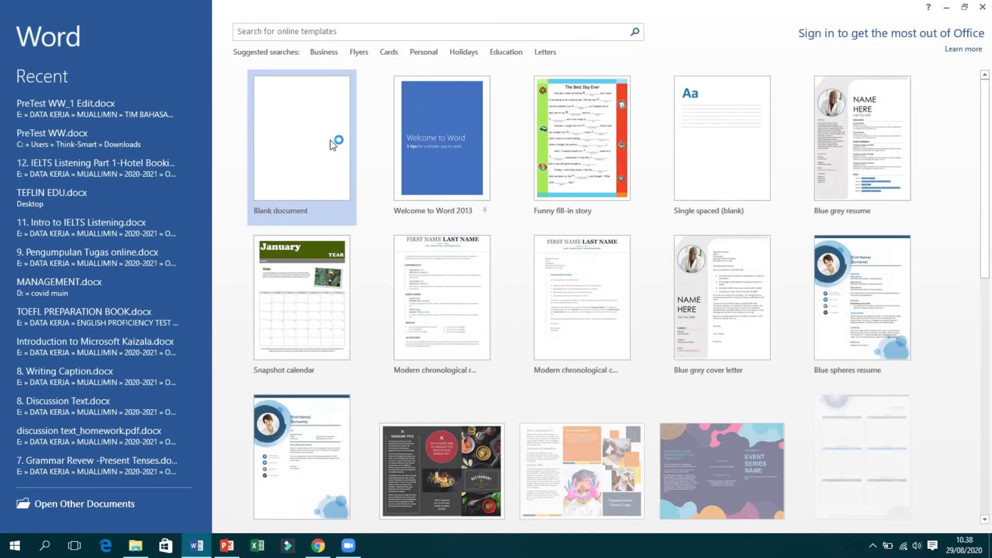
left_click(348, 222)
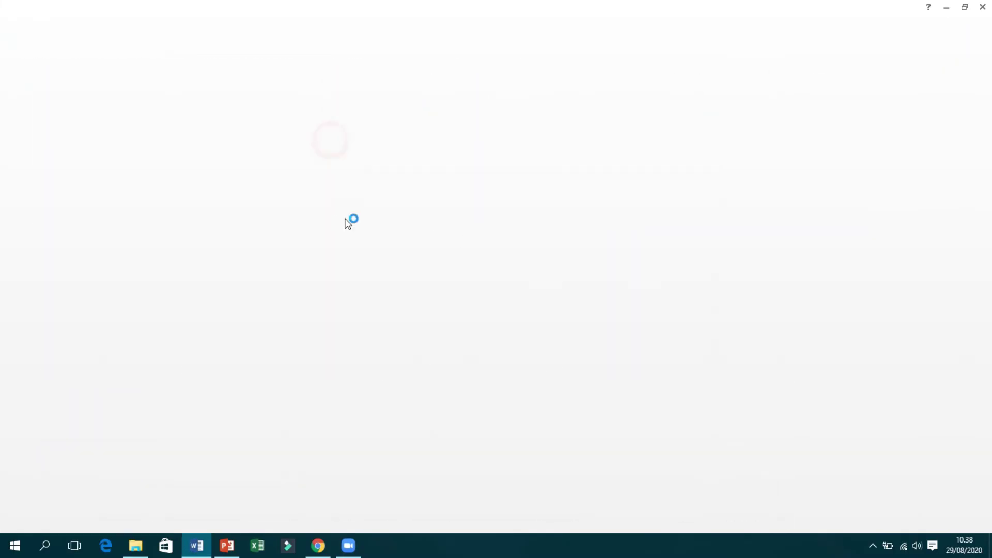
key("ctrl+v")
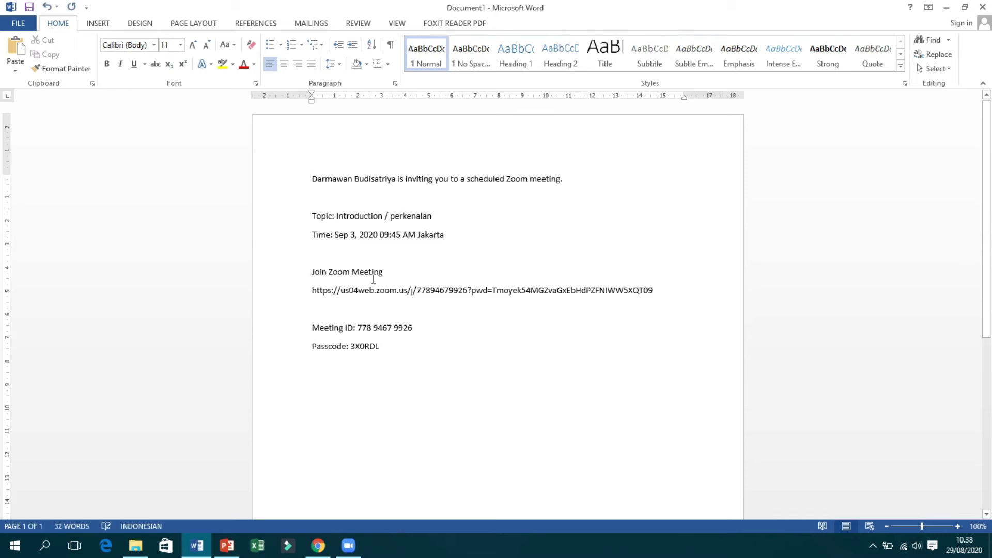
Copy the Zoom join link from the invitation text in the Word document.
left_click(281, 301)
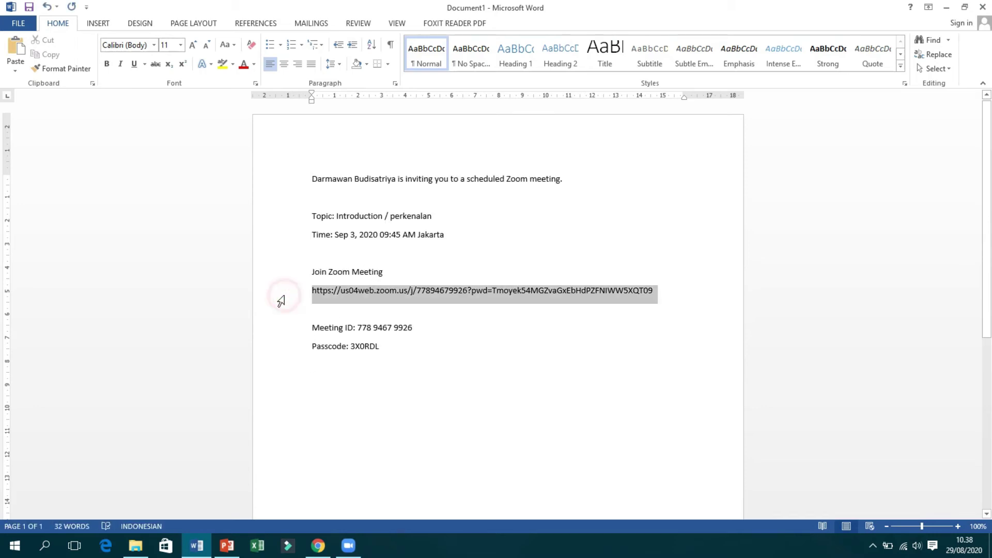
right_click(428, 293)
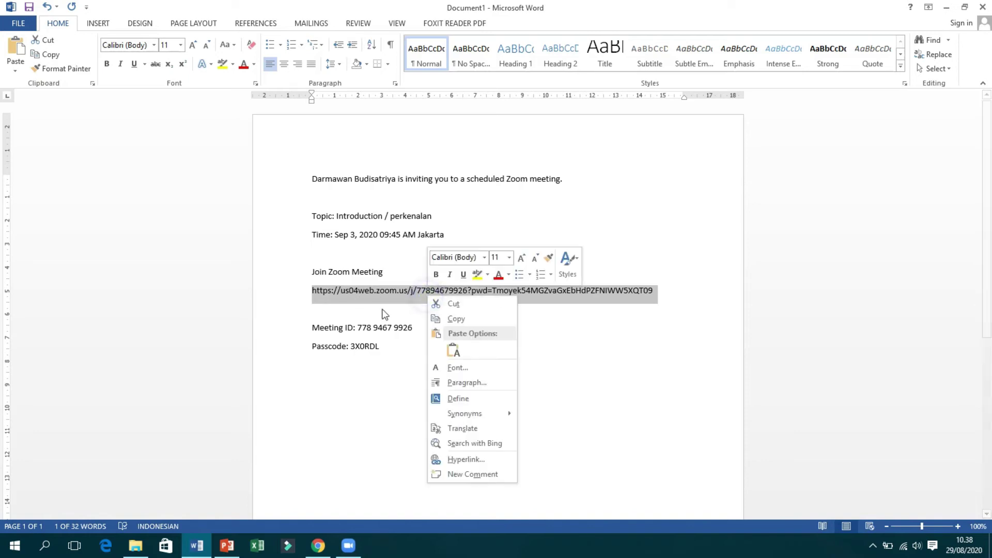
left_click(457, 318)
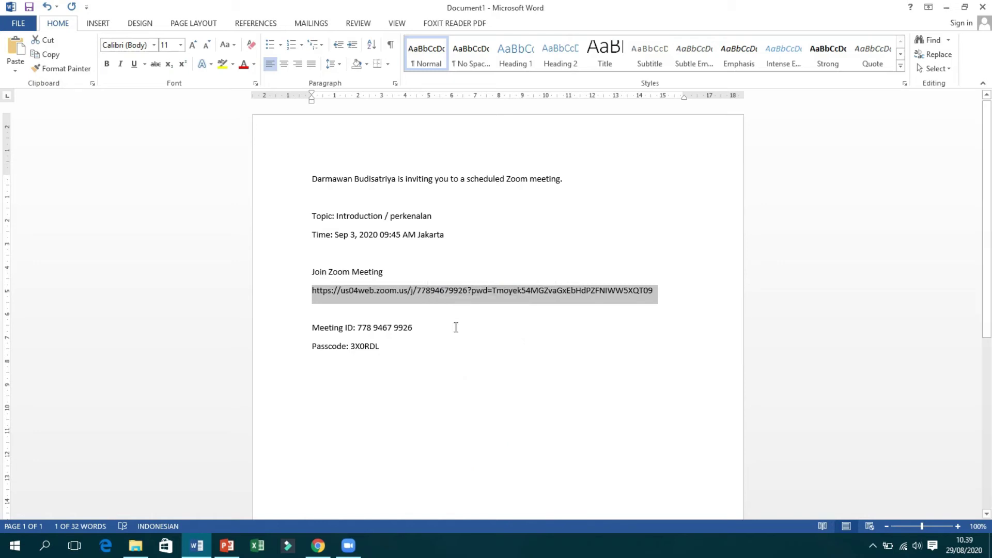
Switch to Zoom, select the join link in the scheduled meeting's invitation, and close the scheduling confirmation.
left_click(349, 547)
left_click_drag(523, 251, 356, 247)
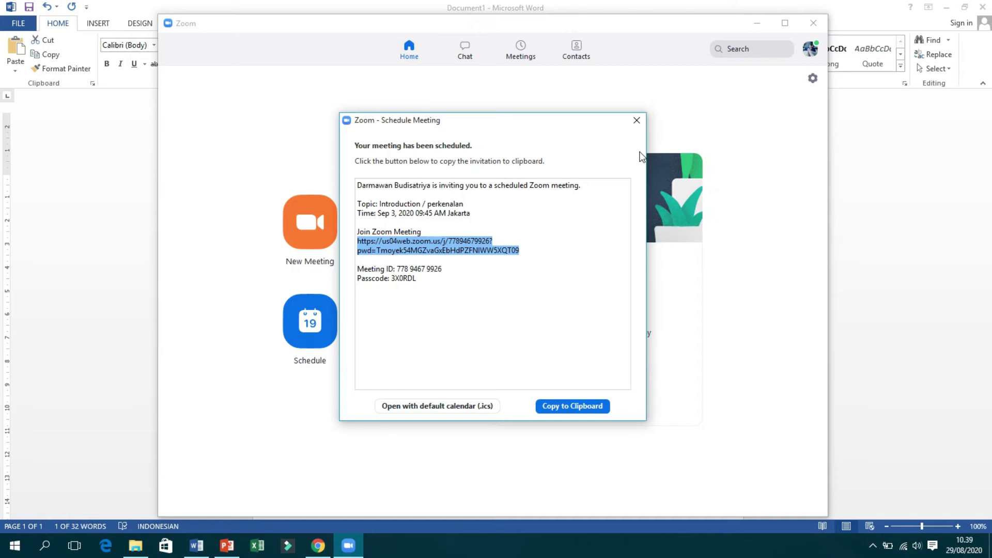
left_click(642, 123)
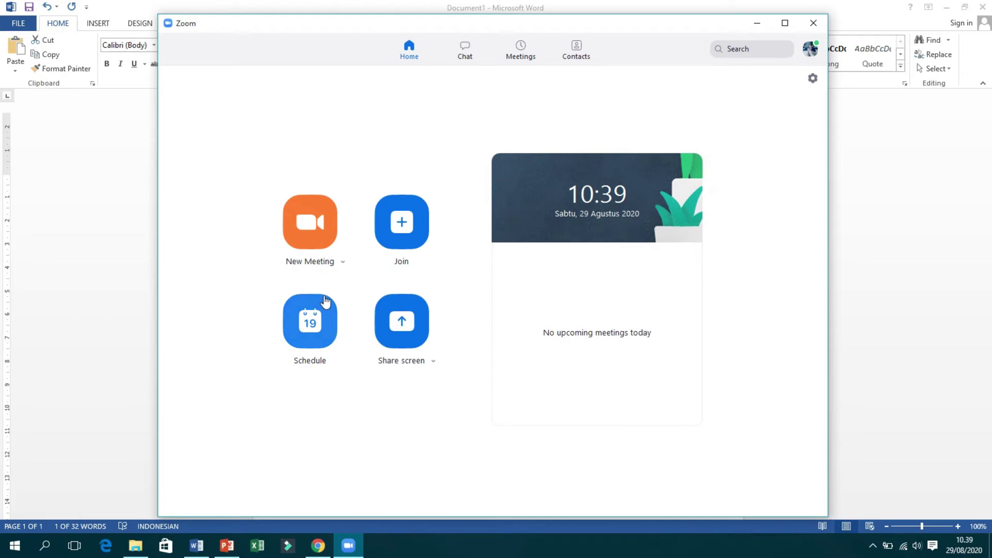
Examine the details of Introduction to IELTS 1 and Introduction to IELTS 2 among Zoom's upcoming meetings.
left_click(517, 53)
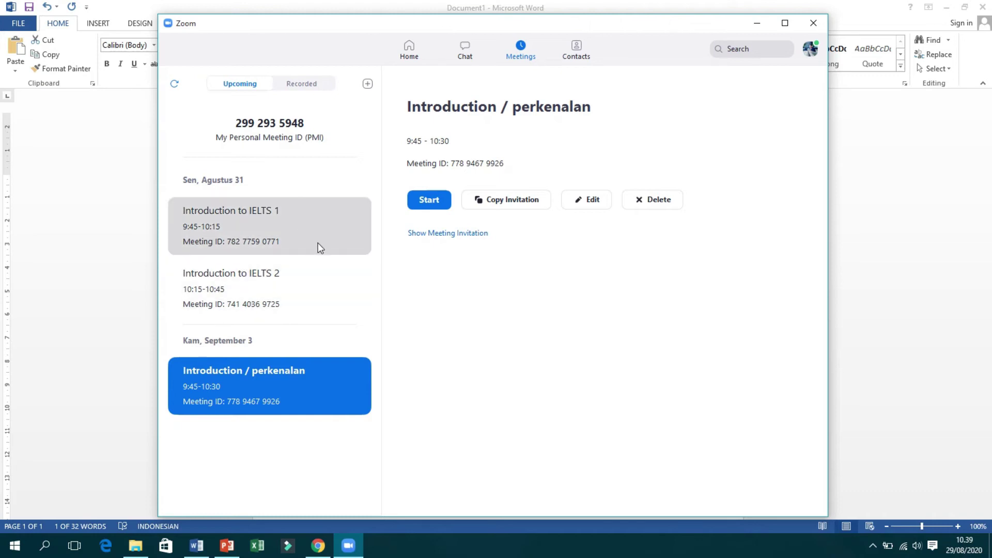
left_click(293, 212)
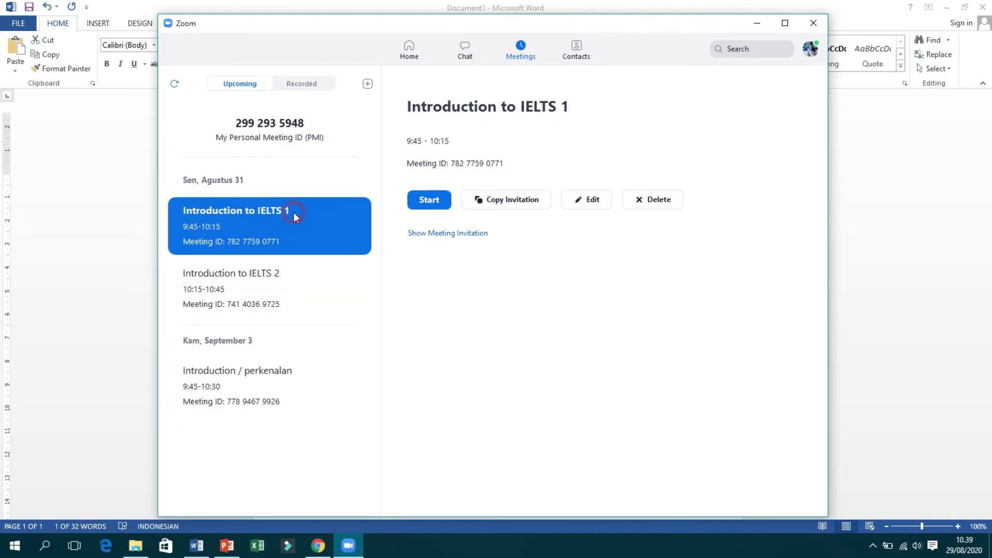
left_click(287, 293)
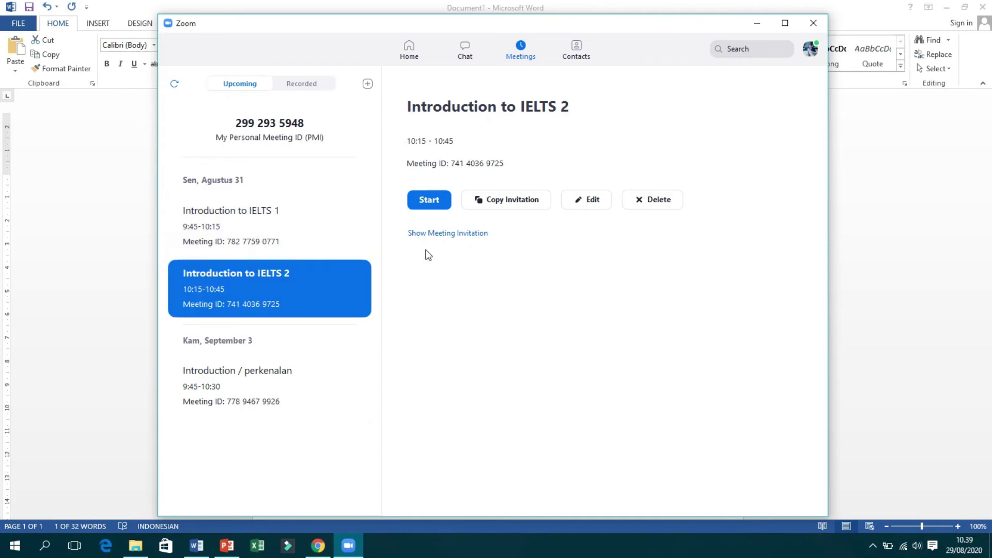
left_click(287, 240)
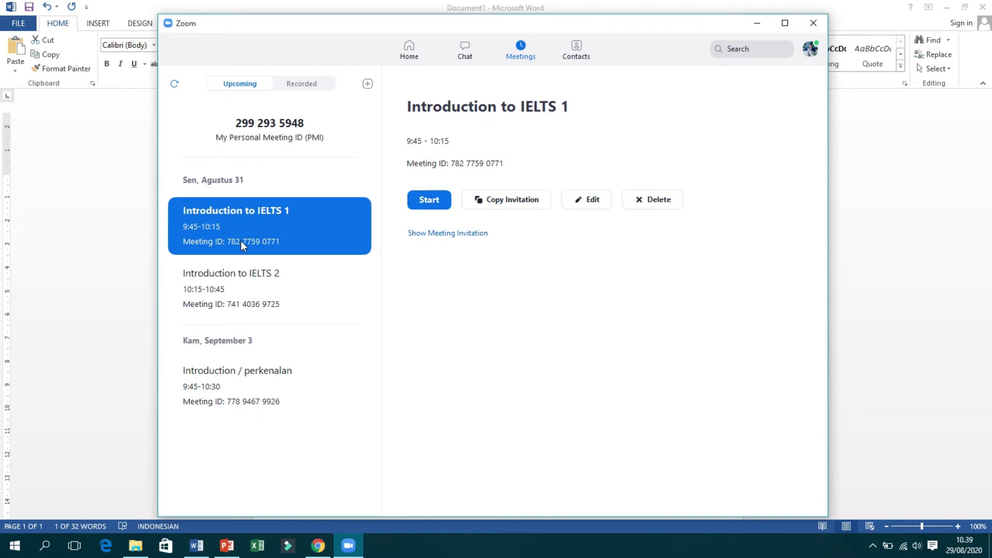
left_click(272, 290)
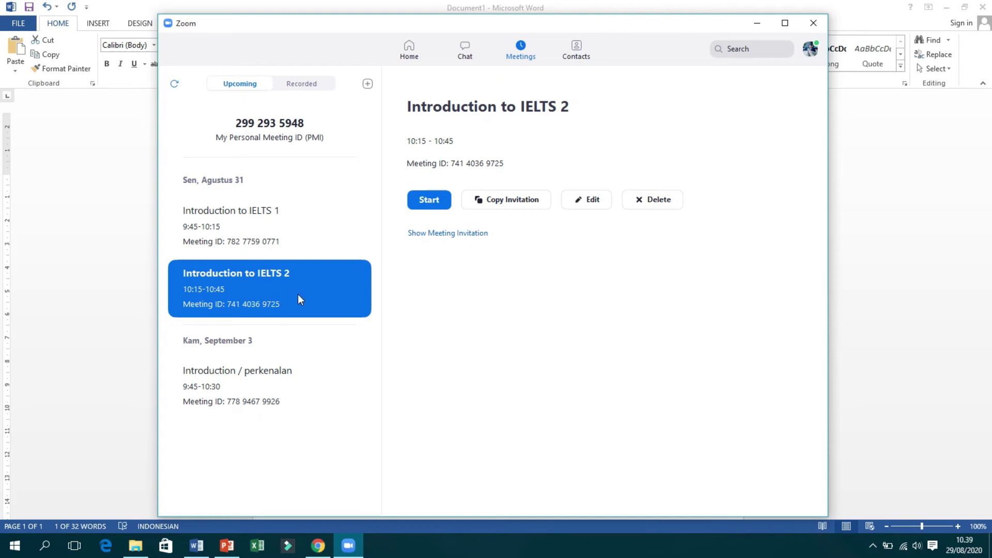
left_click(291, 241)
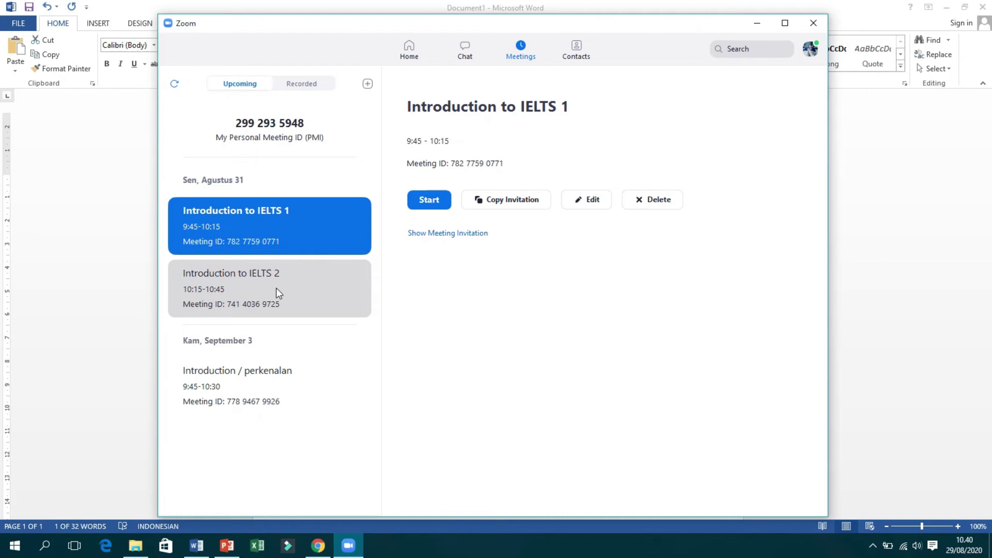
left_click(279, 272)
left_click(280, 246)
left_click(294, 300)
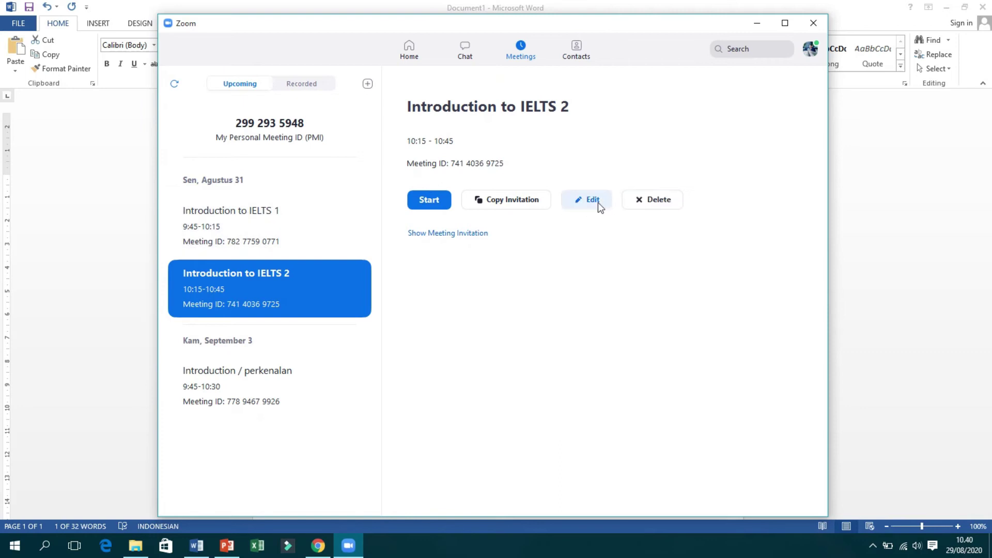
Copy the invitation of the upcoming Introduction to IELTS 1 meeting.
left_click(353, 237)
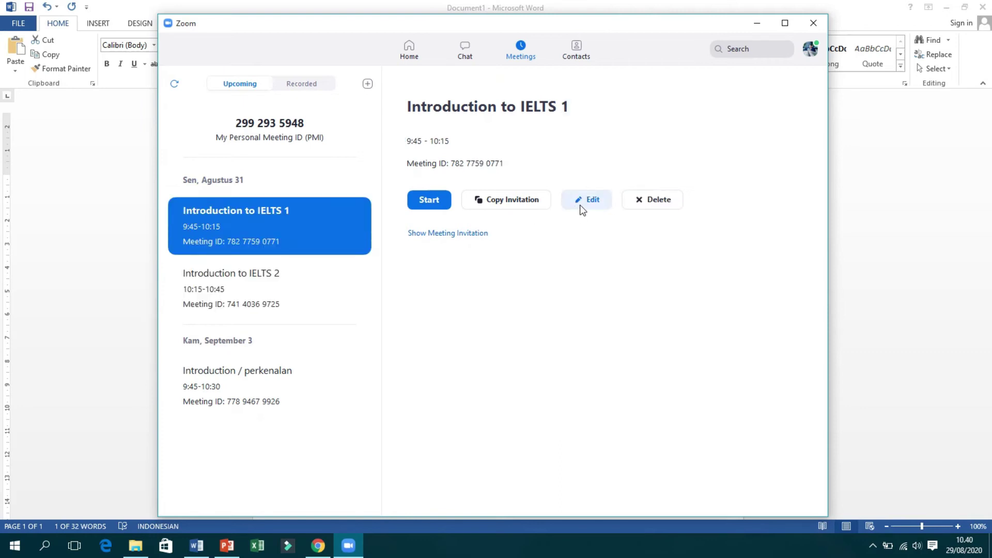
left_click(510, 206)
left_click(518, 204)
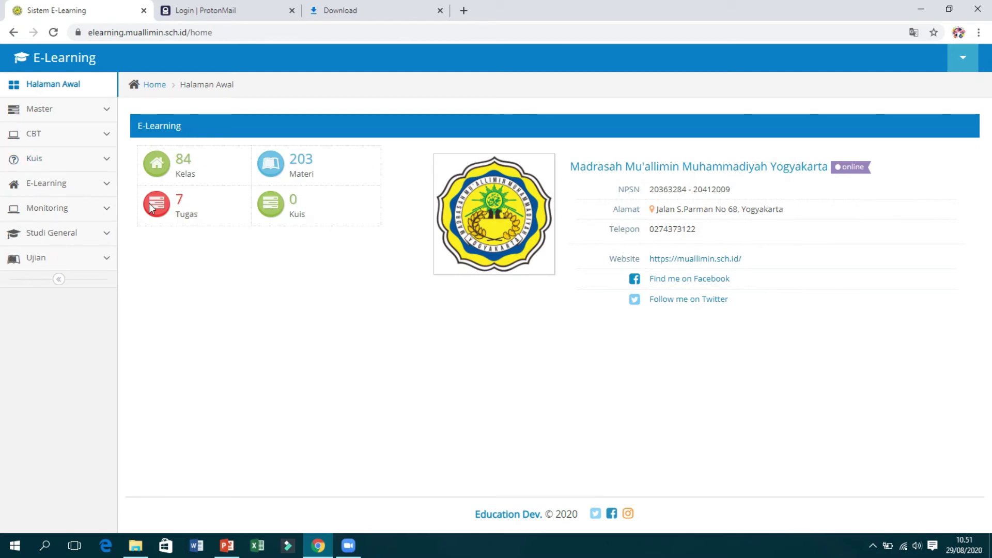
left_click(104, 184)
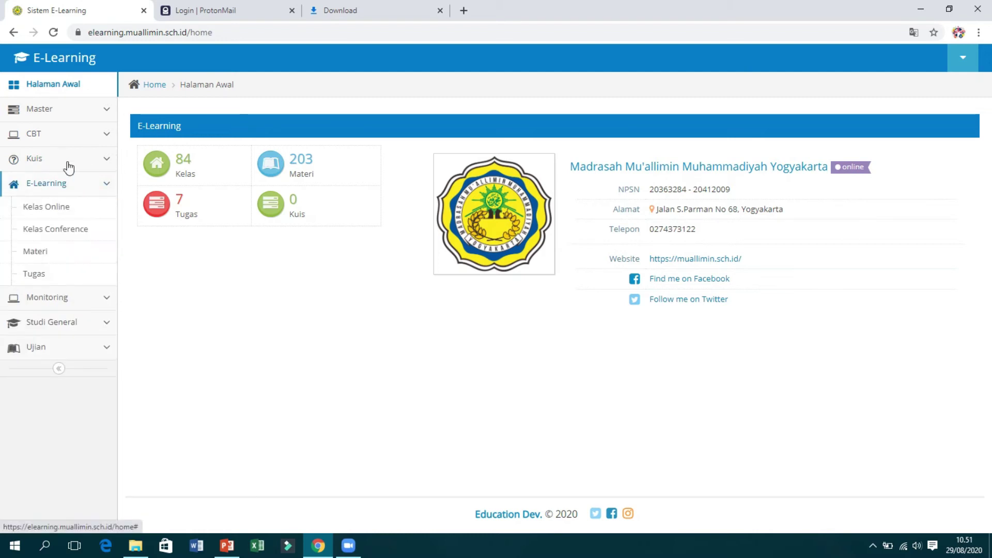
left_click(105, 135)
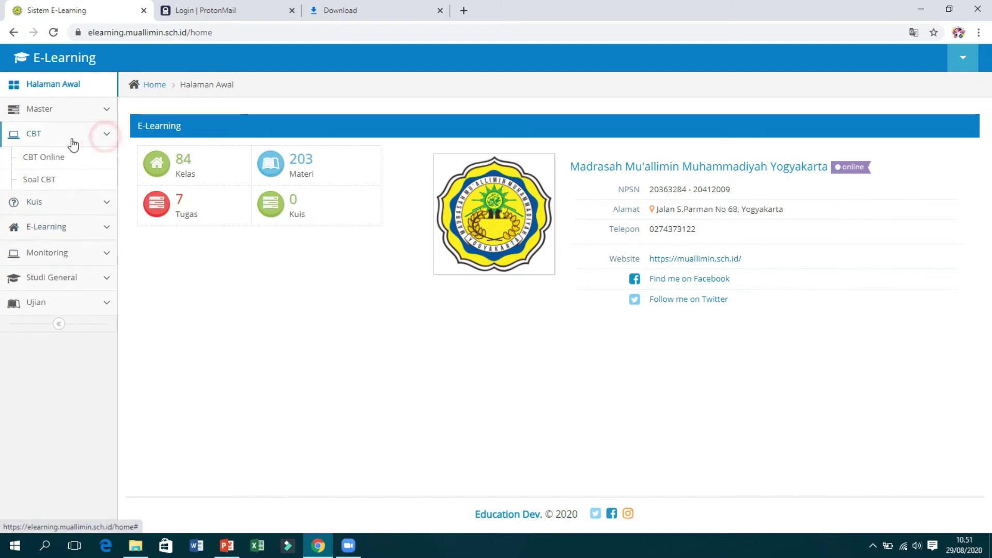
left_click(100, 136)
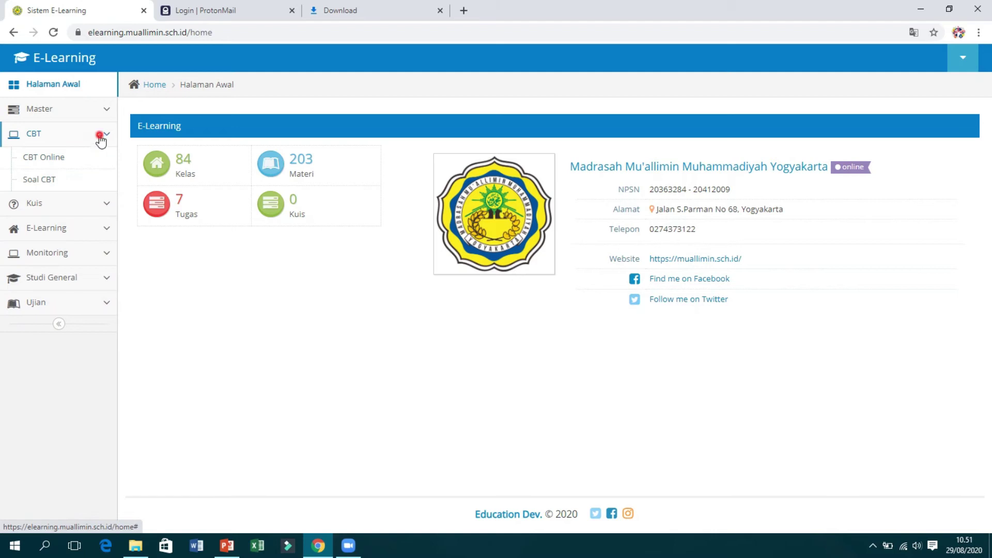
Display the Kelas Conference entries for Bahasa Inggris - VI Matematika dan Ilmu Alam 1 in the e-learning site.
left_click(106, 186)
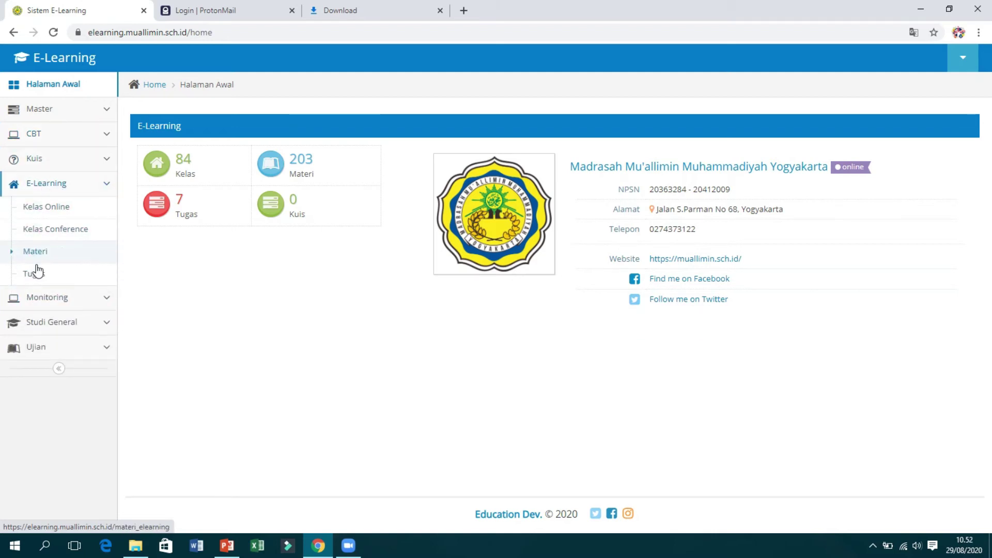
left_click(79, 230)
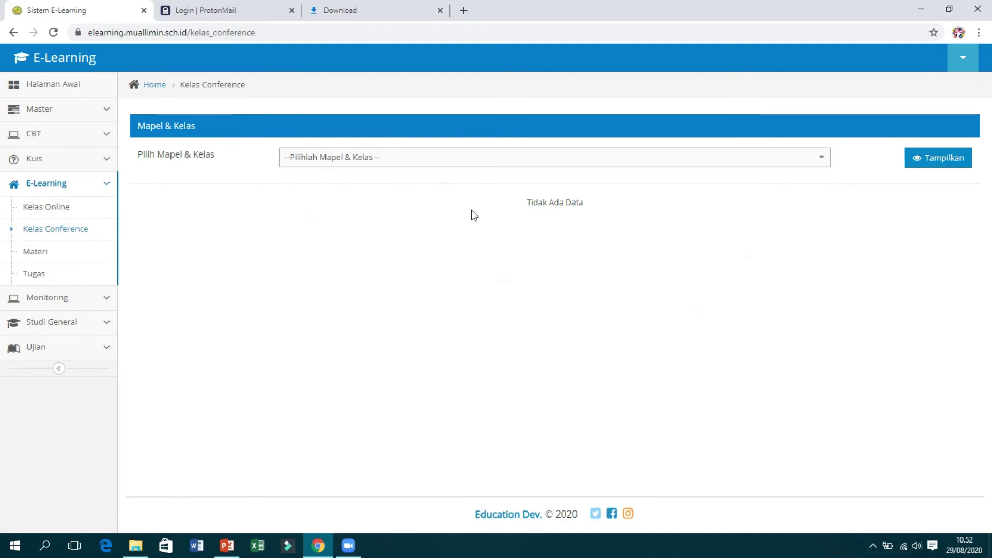
left_click(665, 165)
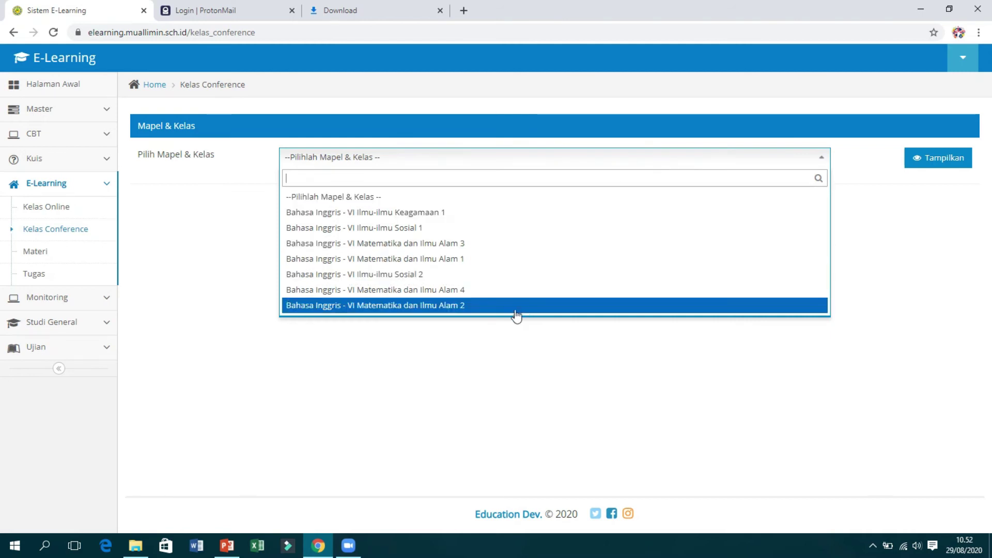
left_click(476, 258)
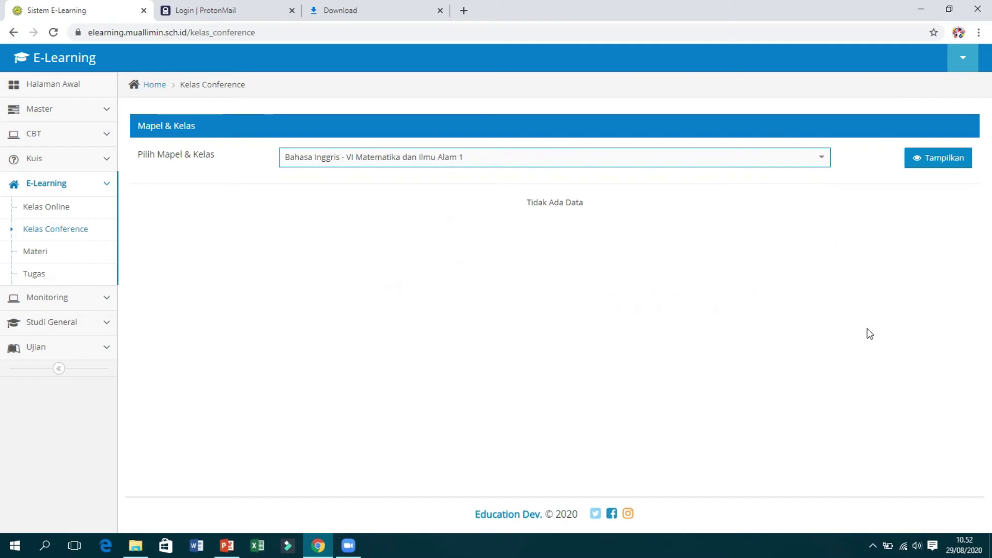
left_click(935, 163)
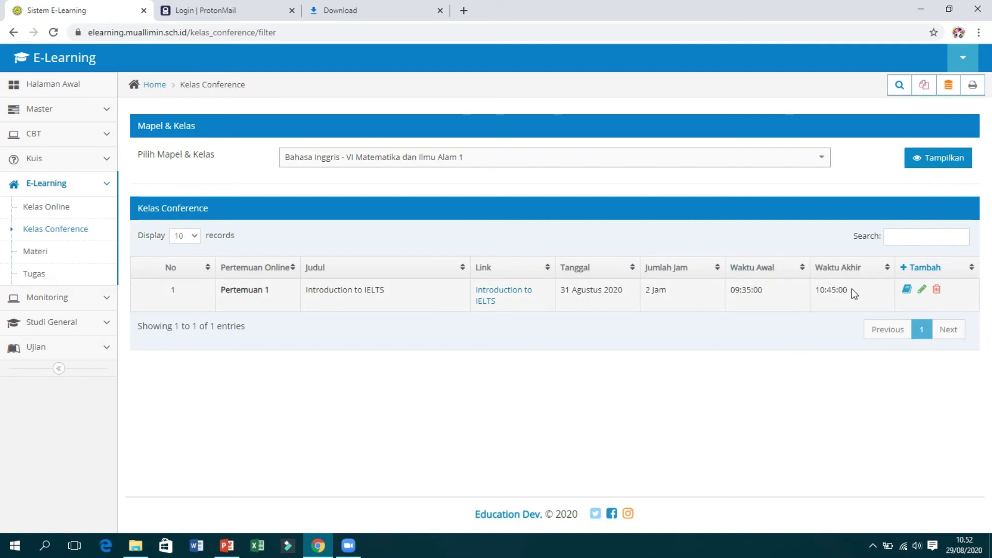
Open the form for adding a conference class and examine its online meeting choices and class title field.
left_click(918, 272)
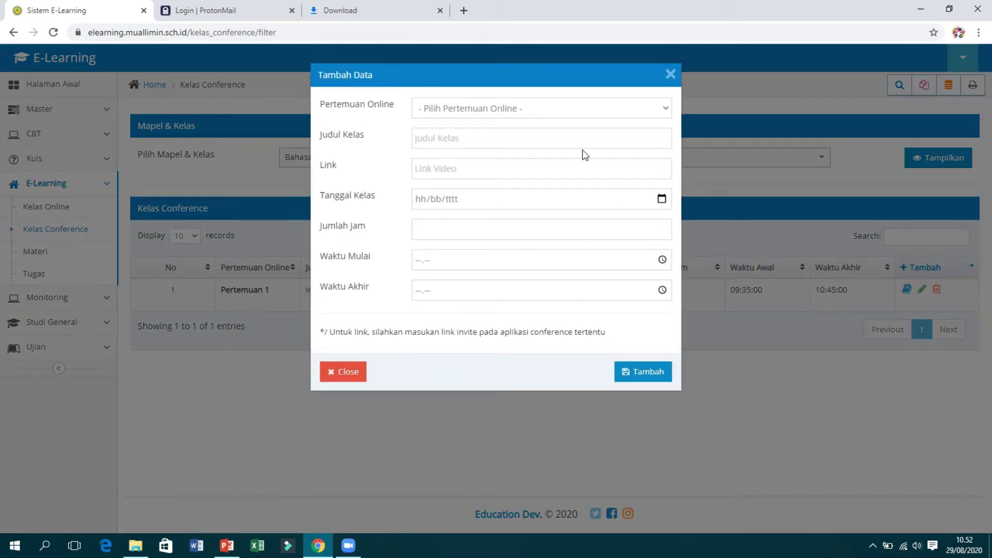
left_click(561, 106)
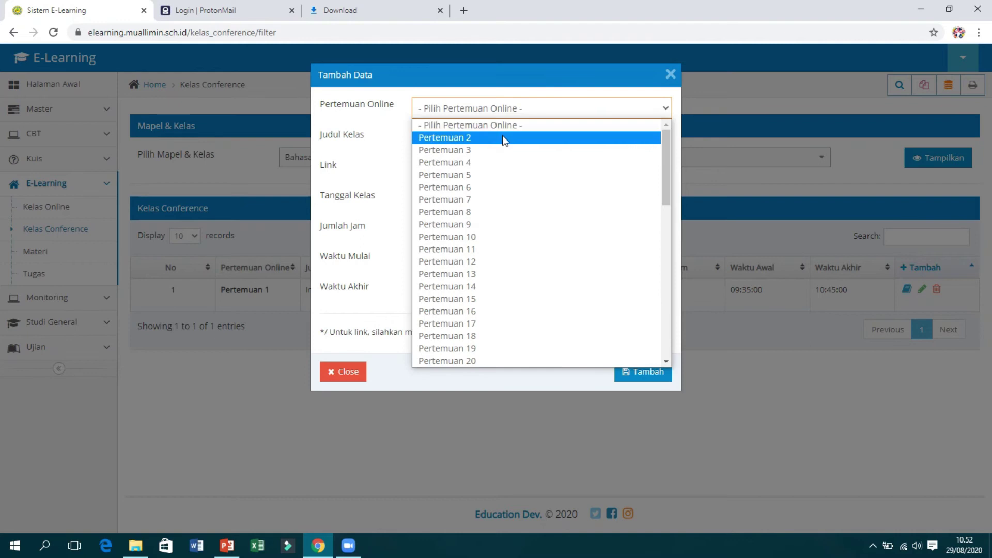
left_click(524, 83)
left_click(443, 137)
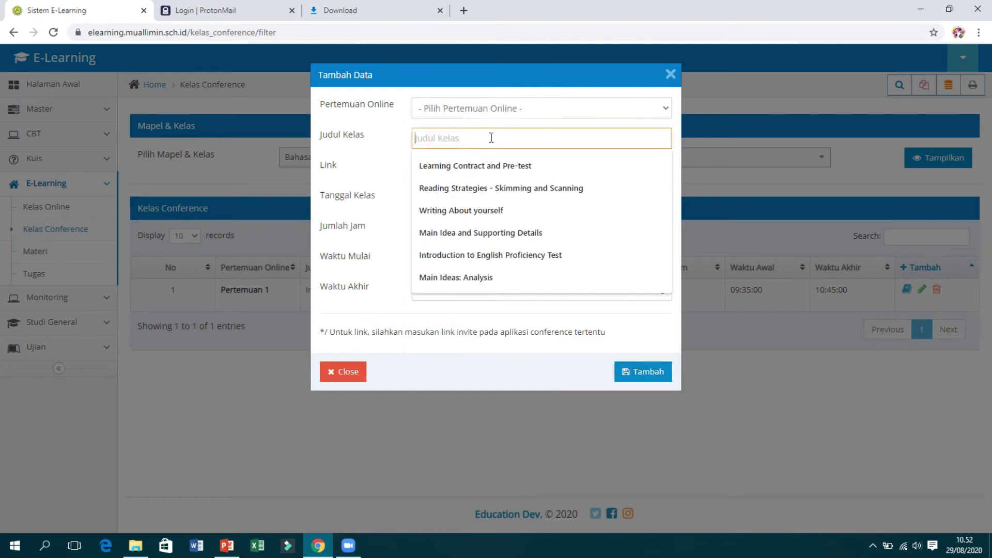
left_click(514, 79)
Paste the copied Zoom invitation, including its meeting passcode, into the new class's link field and clear the field again.
left_click(435, 167)
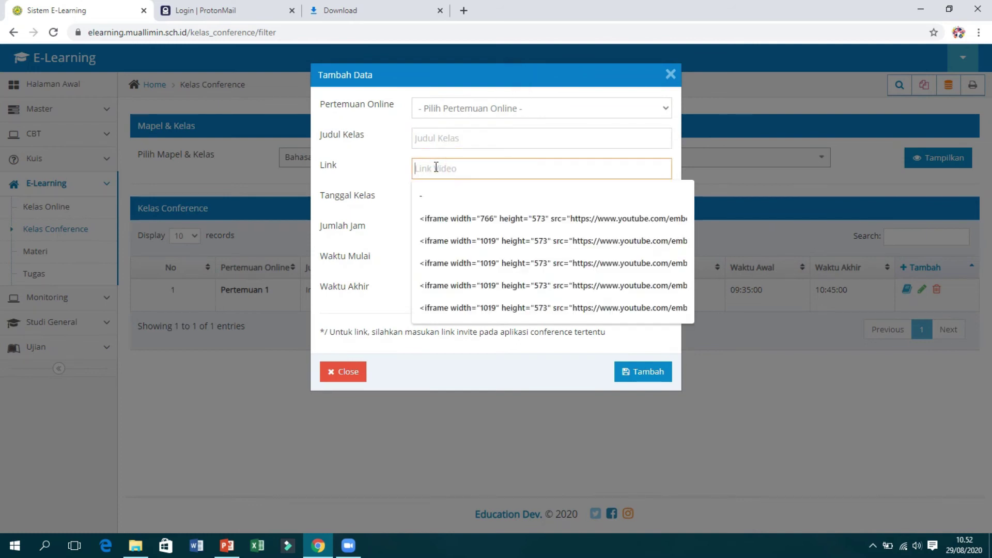
key("ctrl+v")
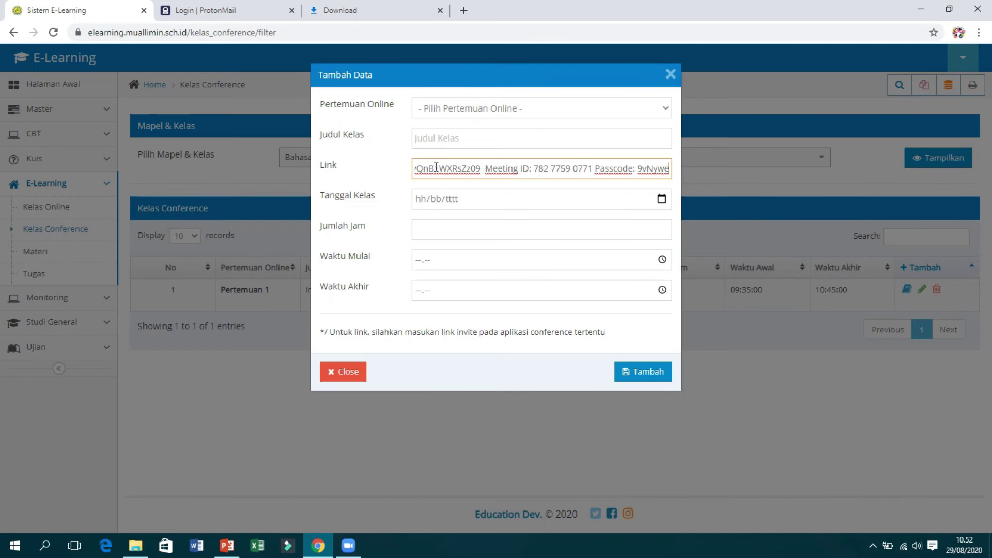
key("ctrl+a")
key("BackSpace")
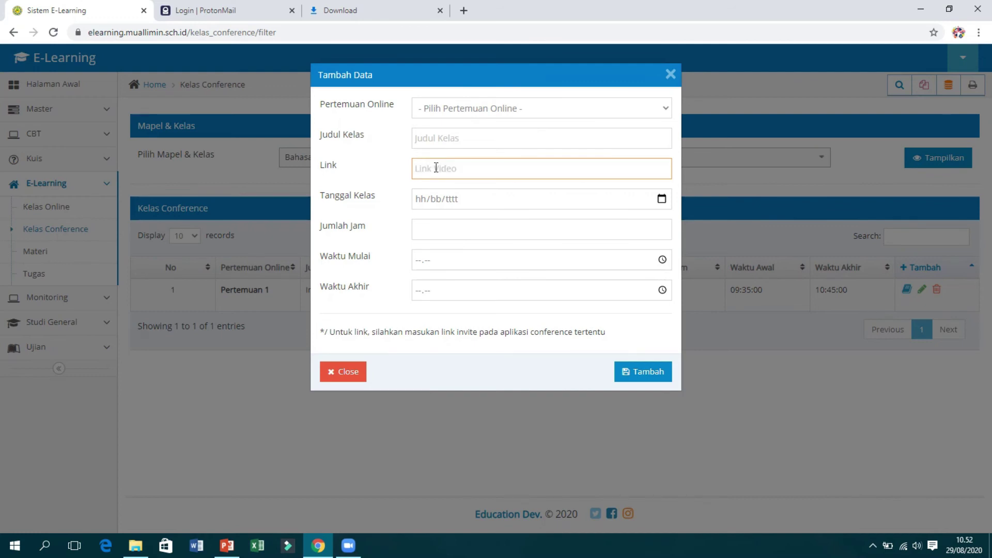
Examine the date picker for the class date and close the add form without saving.
left_click(656, 200)
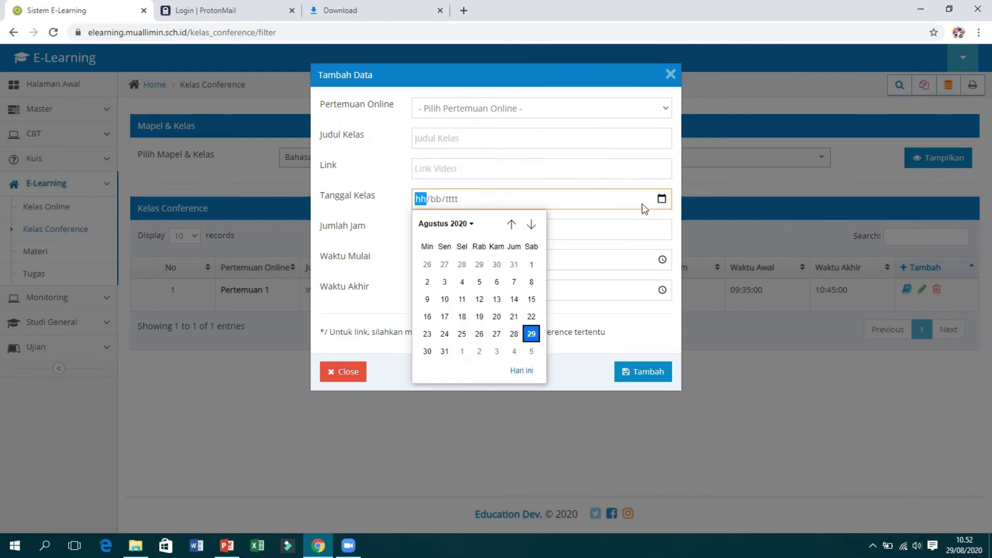
left_click(483, 82)
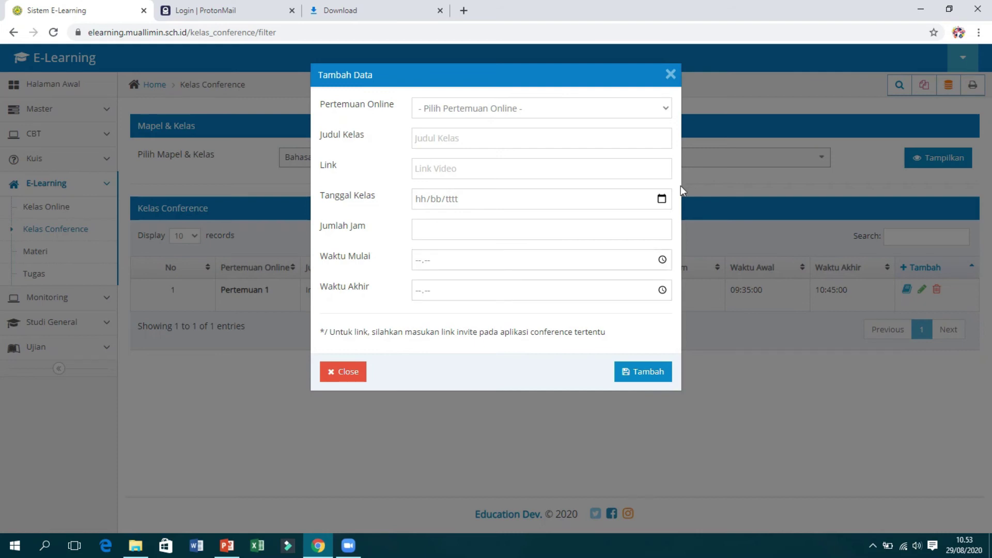
left_click(668, 74)
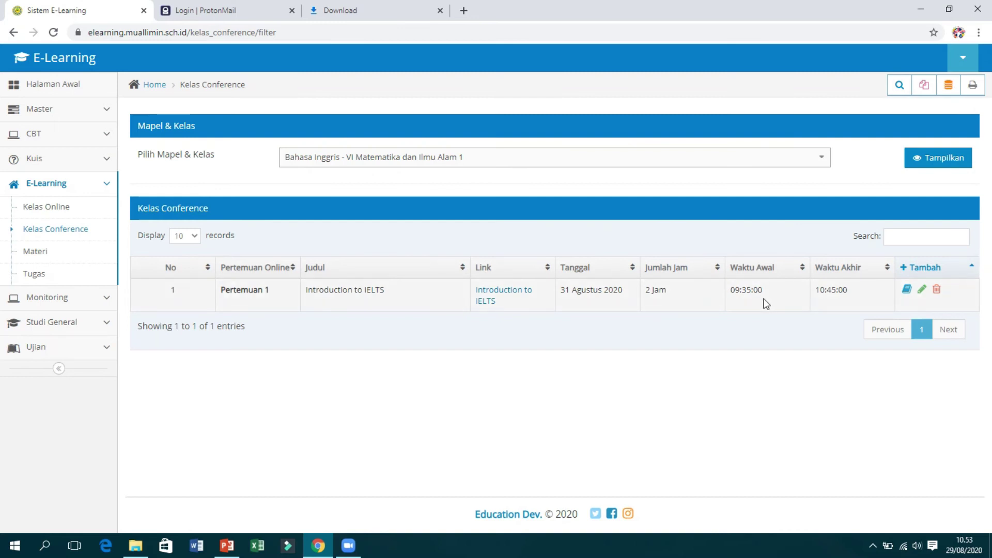
Launch the Zoom meeting from the Introduction to IELTS class link, end it, and close the Zoom window.
left_click(495, 306)
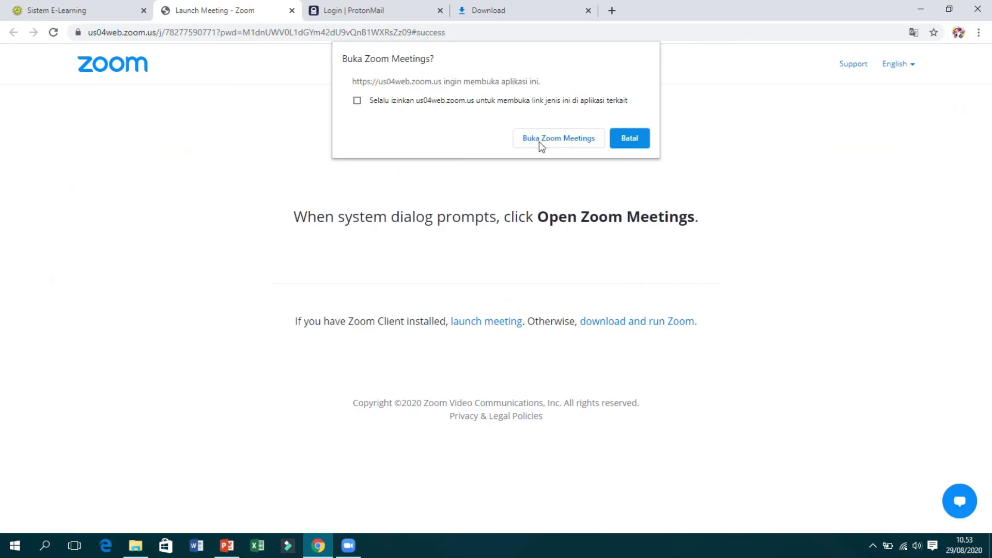
left_click(575, 143)
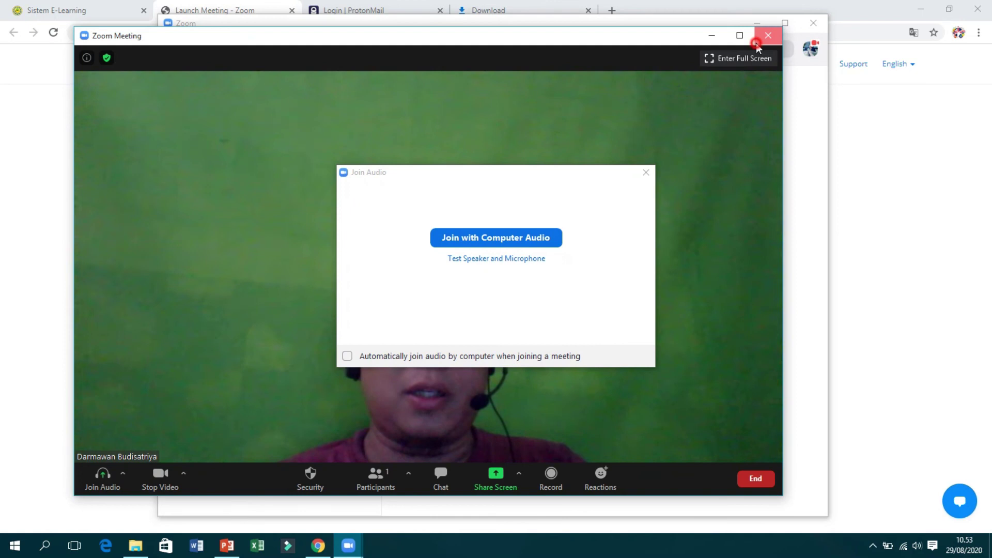
left_click(767, 35)
left_click(694, 90)
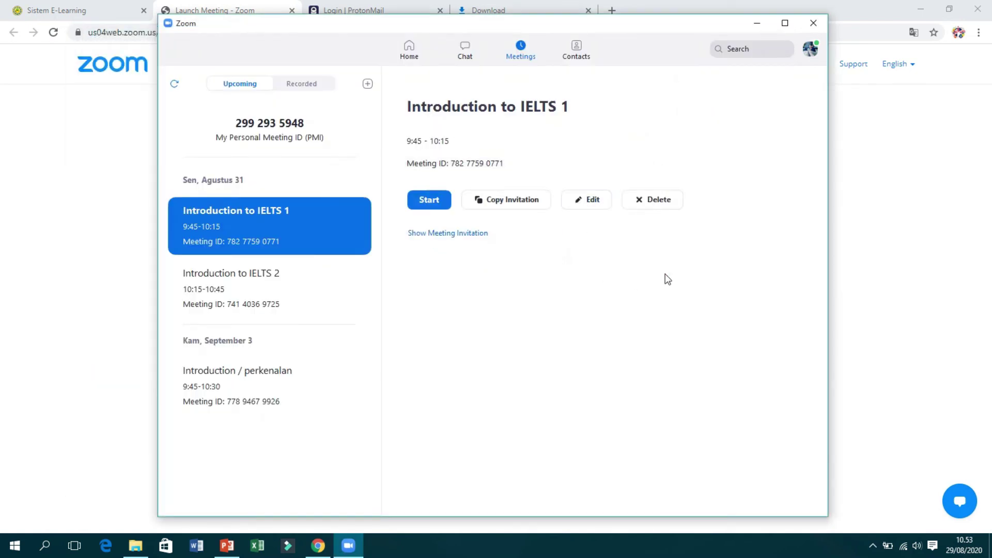
left_click(810, 23)
Return to the e-learning site's Kelas Conference page and examine the available subject and class choices.
left_click(32, 9)
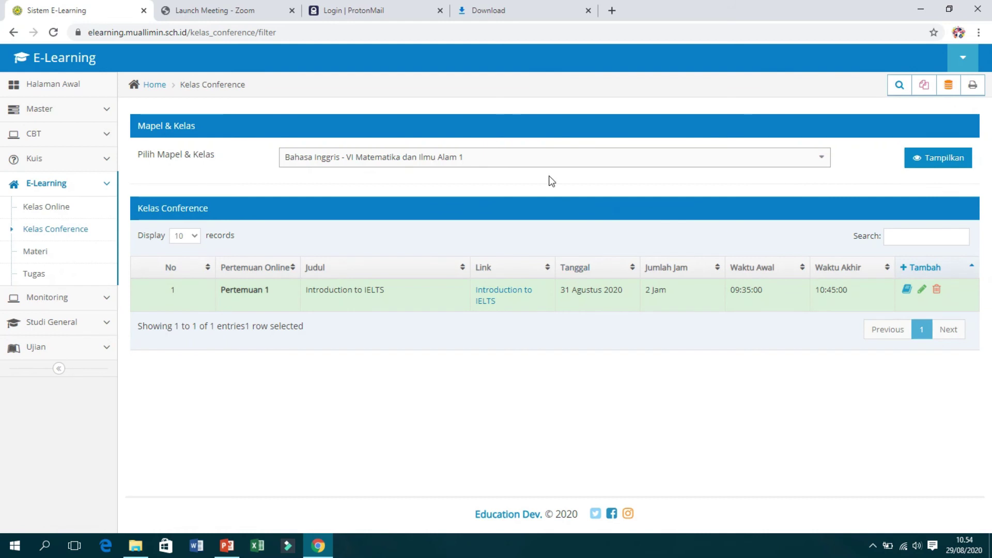
left_click(527, 156)
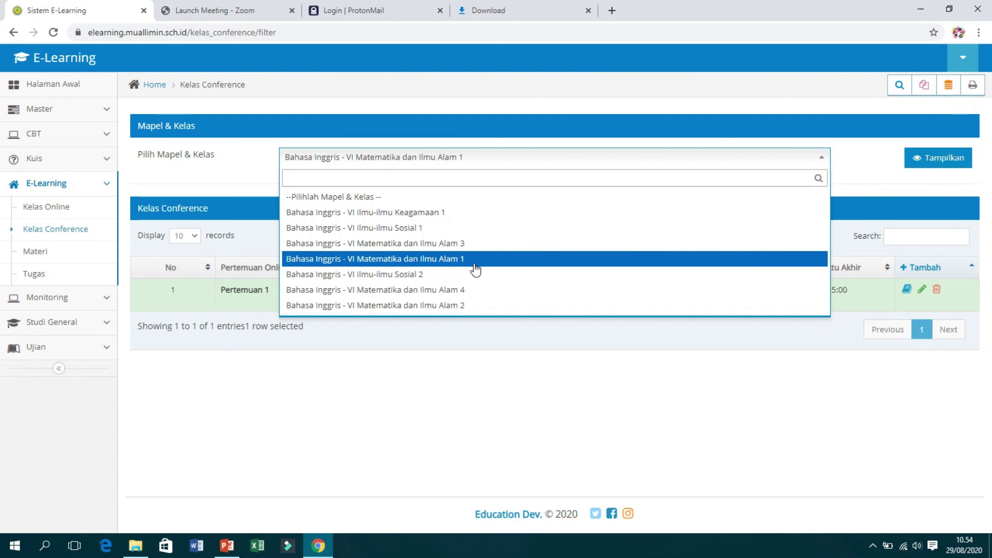
Minimize the browser and the file browser windows and reopen Zoom from the desktop.
left_click(917, 10)
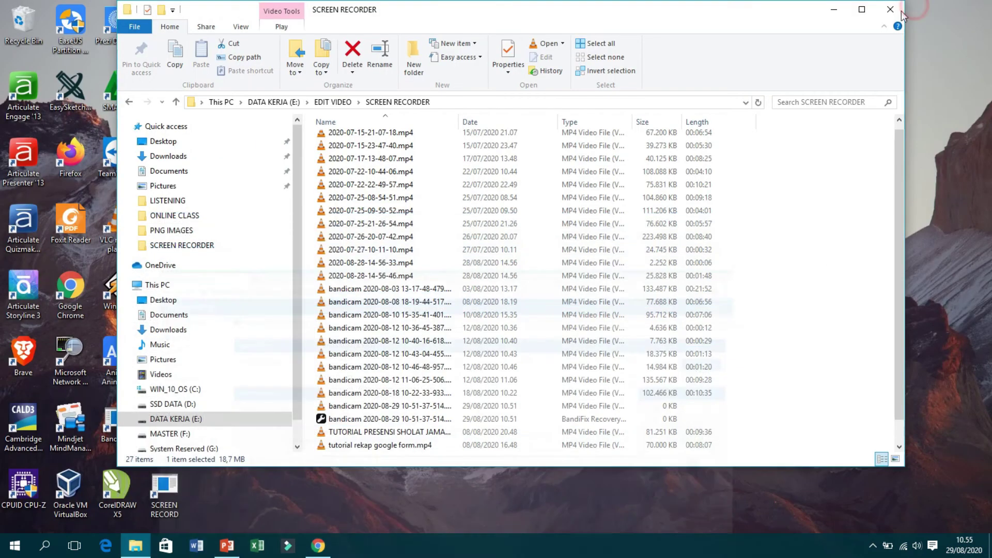
left_click(836, 10)
double_click(170, 426)
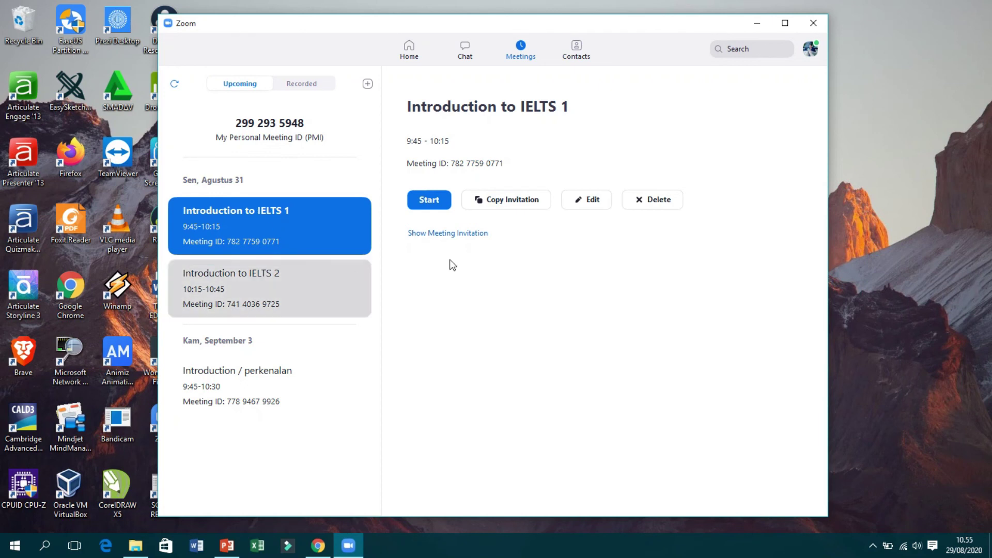
Review the two IELTS meetings in the upcoming list again, ending with Introduction to IELTS 1 selected.
left_click(289, 294)
left_click(305, 239)
left_click(311, 278)
left_click(283, 226)
left_click(281, 274)
left_click(324, 238)
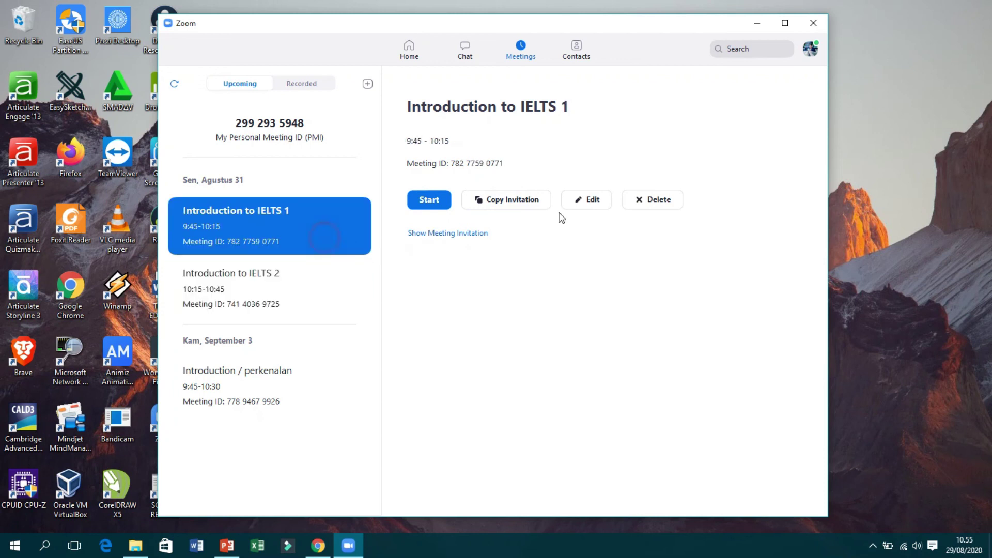